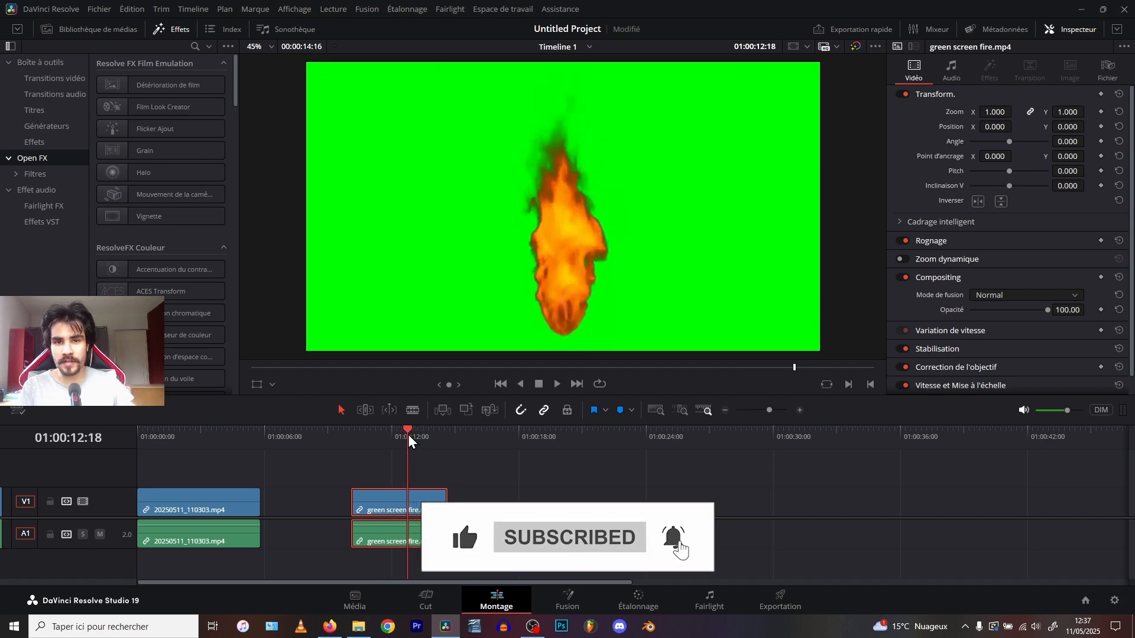
- Preview the green screen fire clip and remove it from the timeline, leaving only 20250511_110303.mp4
left_click(374, 445)
left_click_drag(374, 444, 408, 442)
left_click_drag(392, 501, 214, 438)
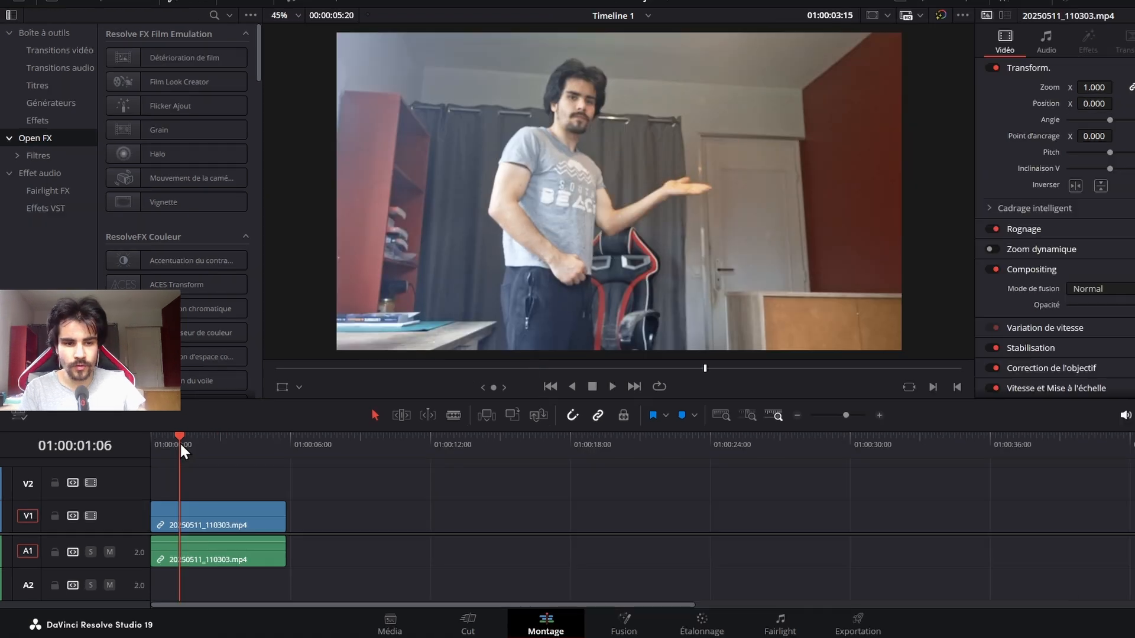
- Split 20250511_110303.mp4 at 01:00:00:15, where the open palm is held out
left_click(193, 508)
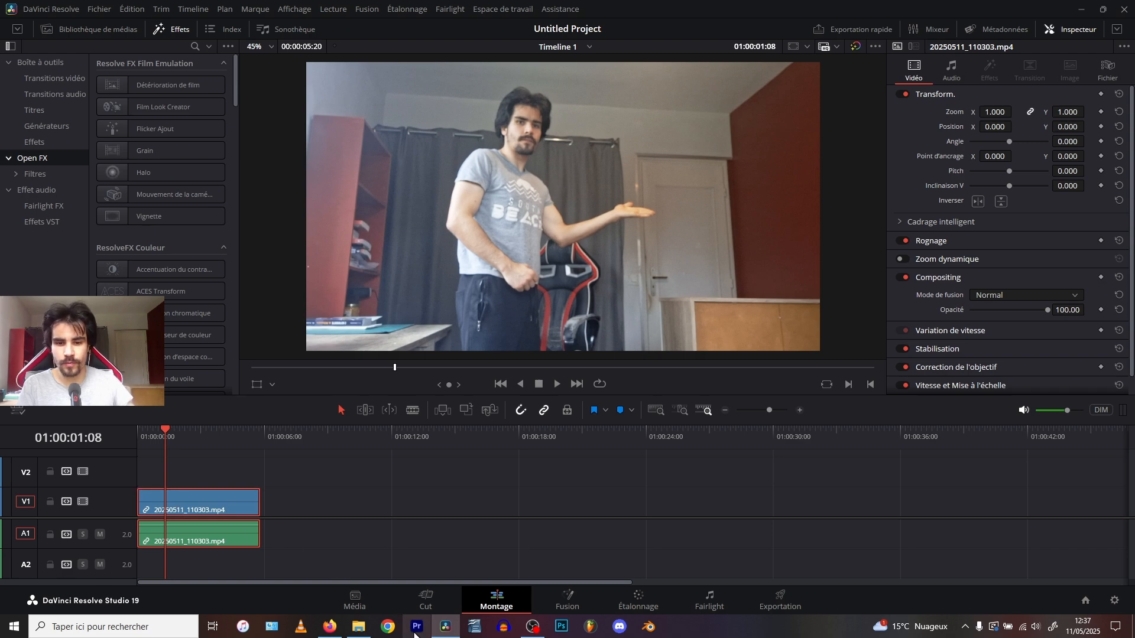
left_click(554, 606)
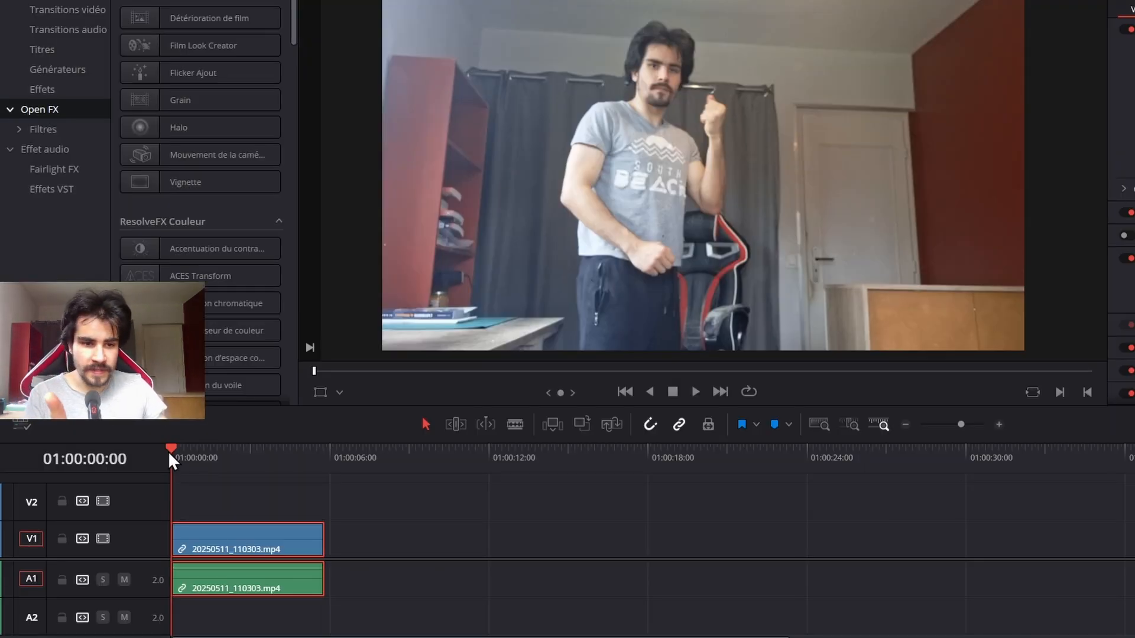
left_click_drag(177, 448, 149, 431)
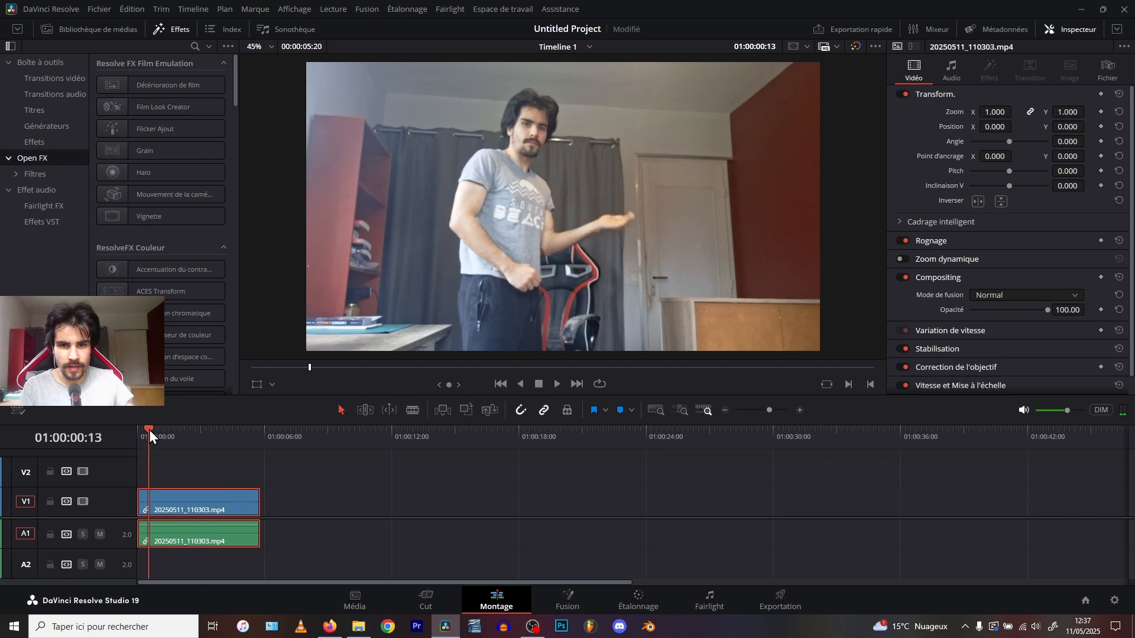
key("ctrl+b")
scroll(196, 506, "up", 5)
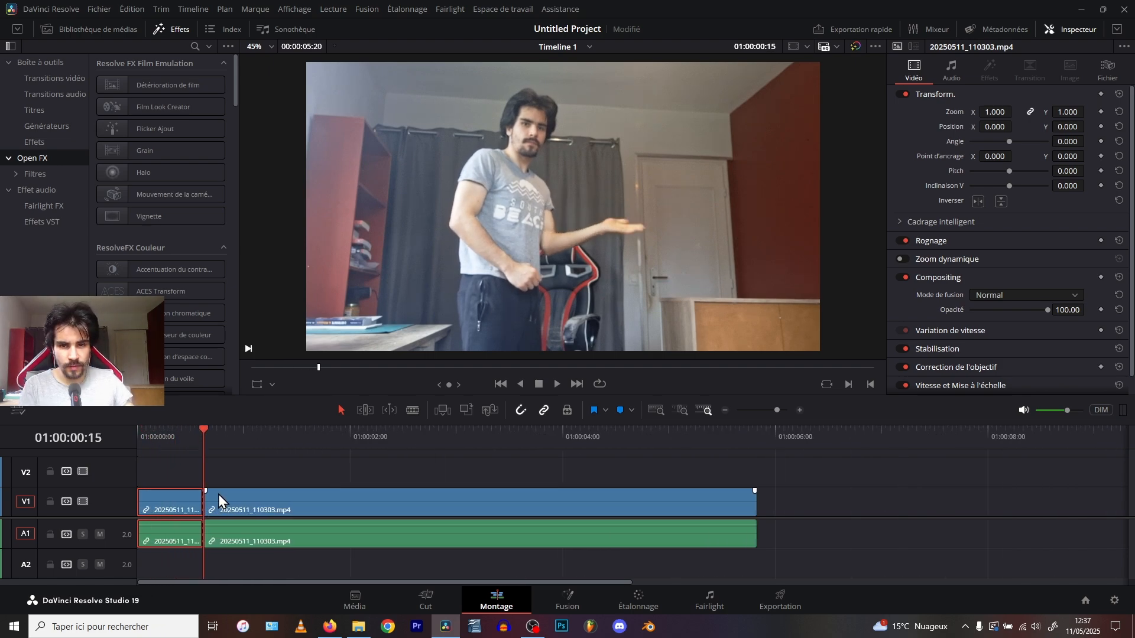
- Review the footage around the cut, park the playhead on the second segment's first frame, and open that segment's Fusion composition
left_click_drag(217, 441, 249, 438)
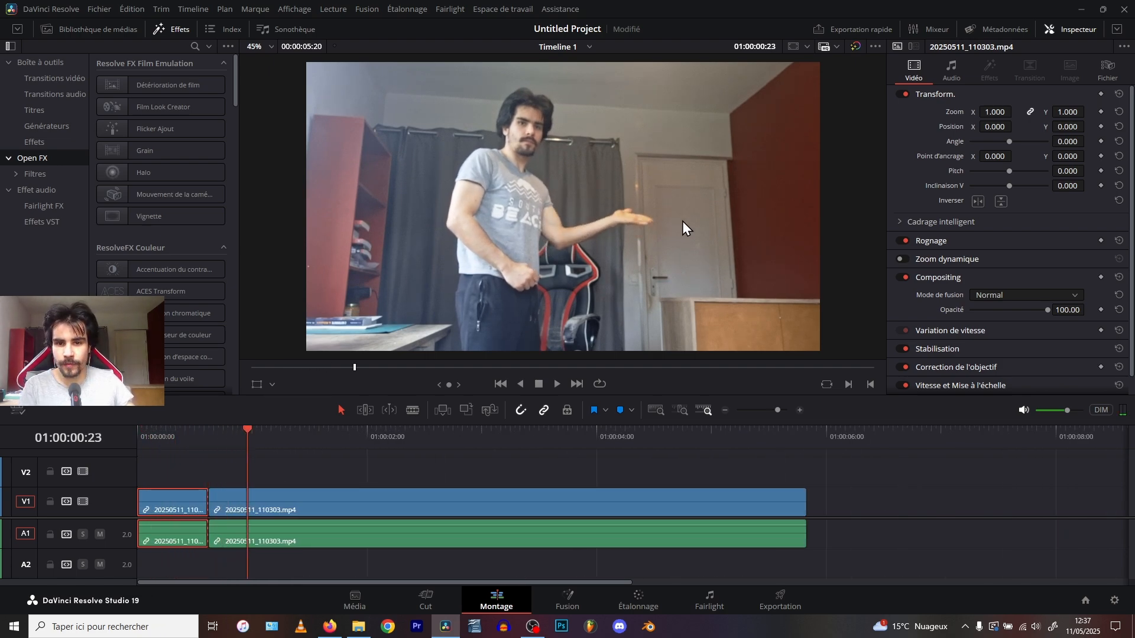
left_click(152, 435)
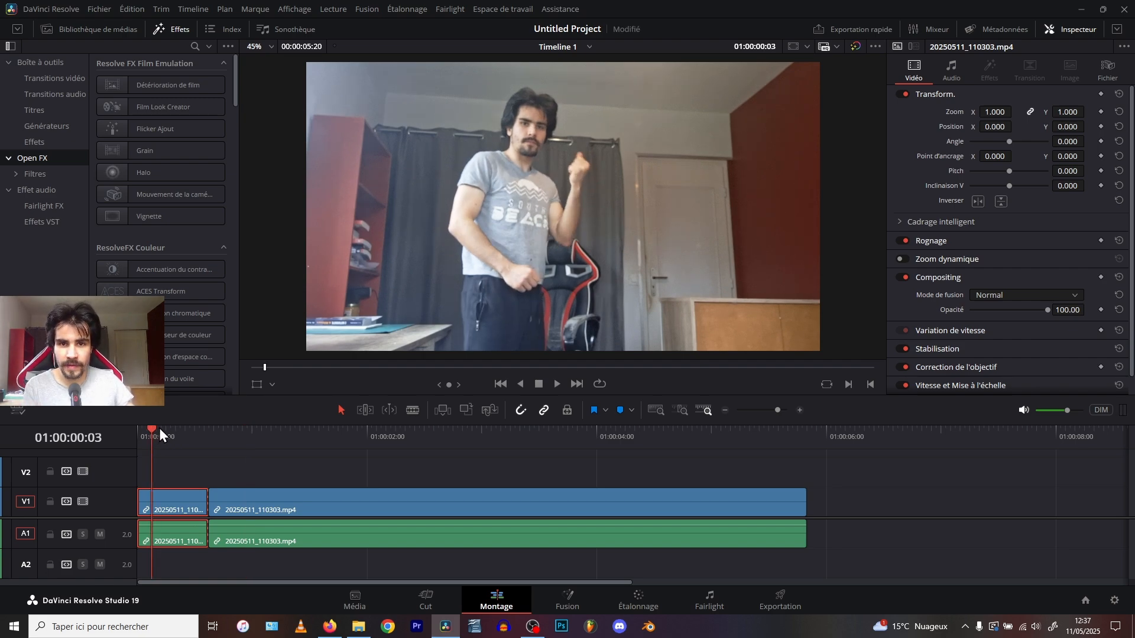
left_click_drag(161, 438, 218, 433)
key("Up")
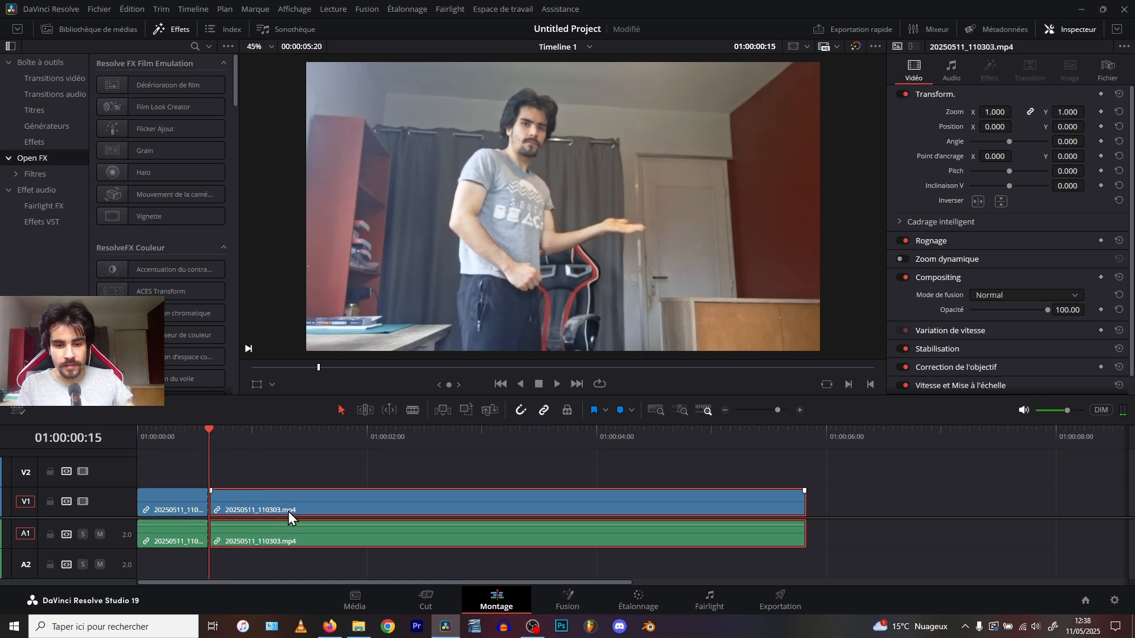
left_click(559, 598)
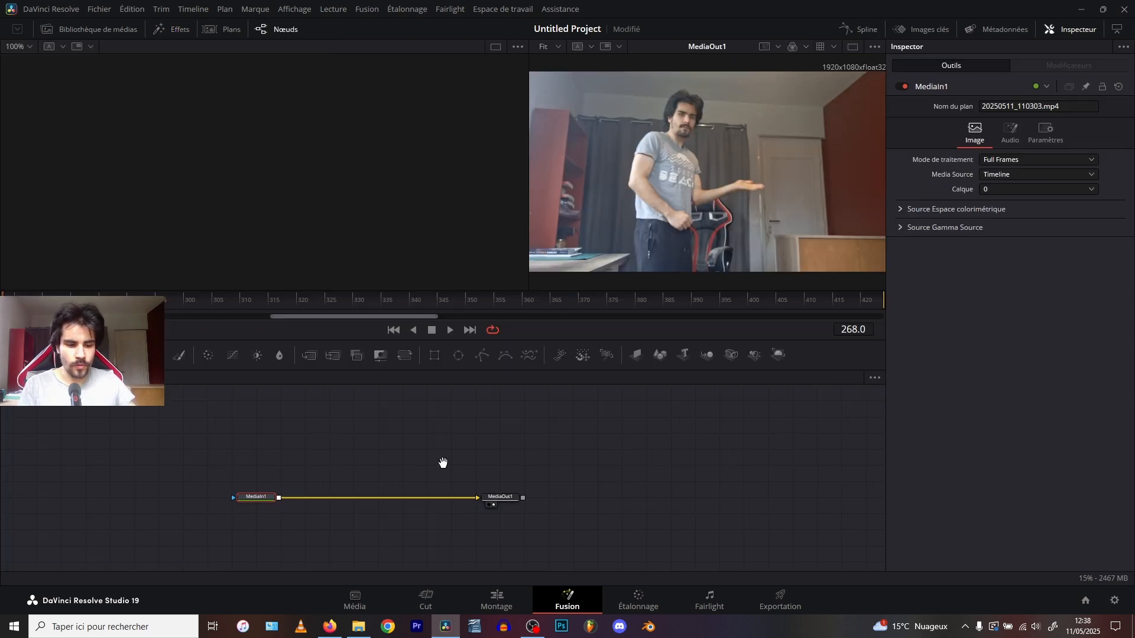
left_click_drag(387, 458, 442, 429)
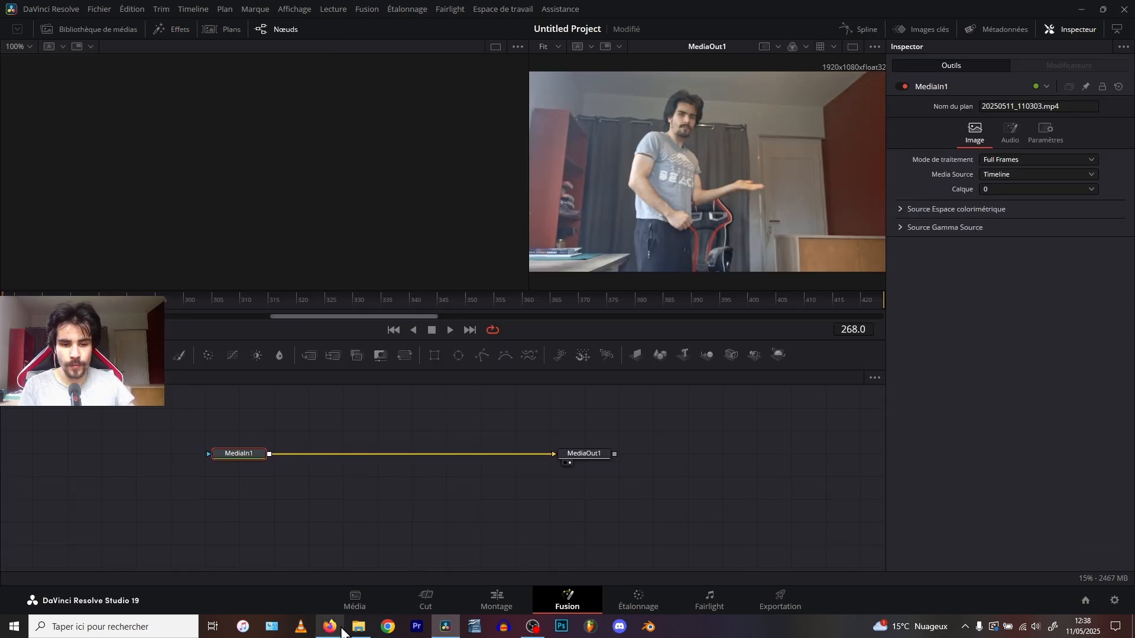
- Add green screen fire.mp4 to the node graph below MediaIn1 and display it in the empty viewer
left_click_drag(303, 494, 236, 496)
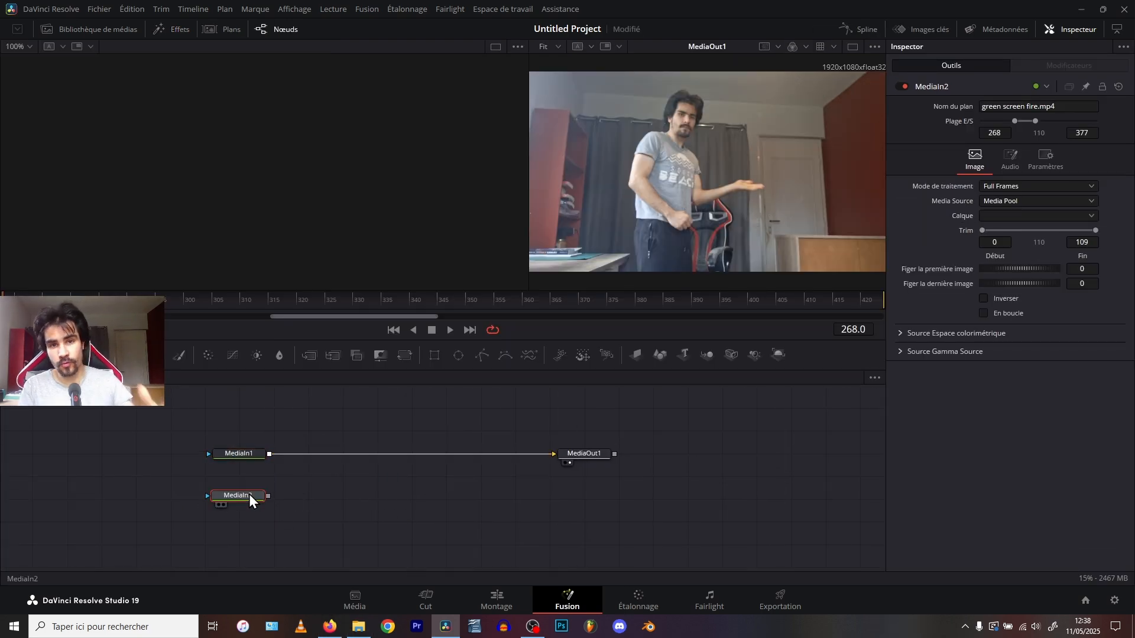
left_click(231, 454)
left_click_drag(310, 439, 388, 415)
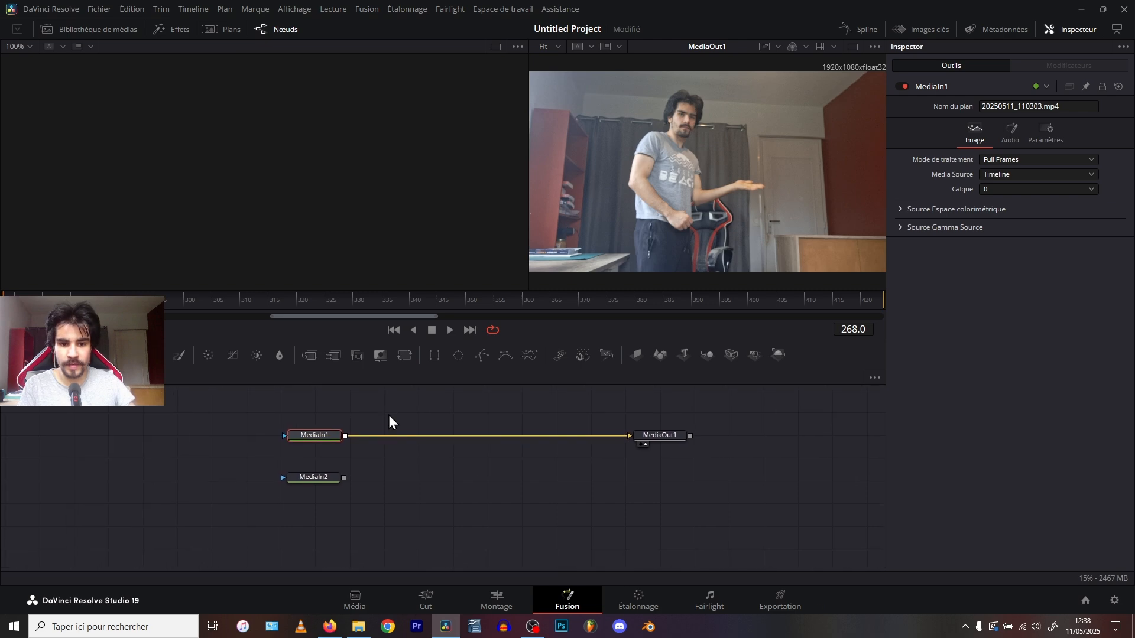
left_click_drag(319, 477, 317, 470)
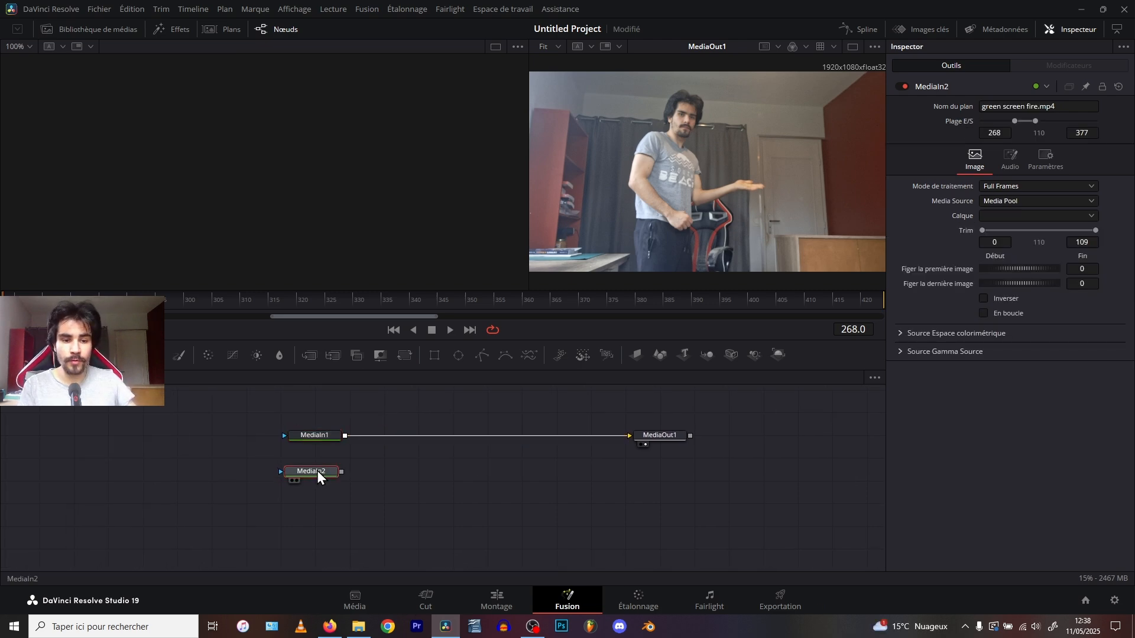
left_click(286, 488)
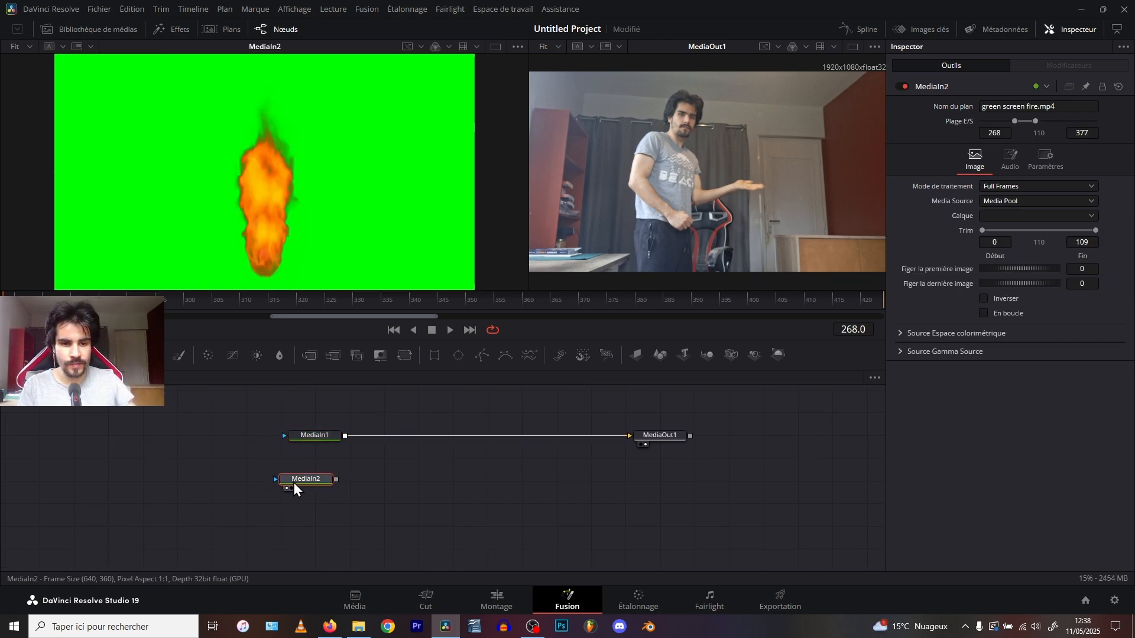
left_click_drag(306, 481, 303, 487)
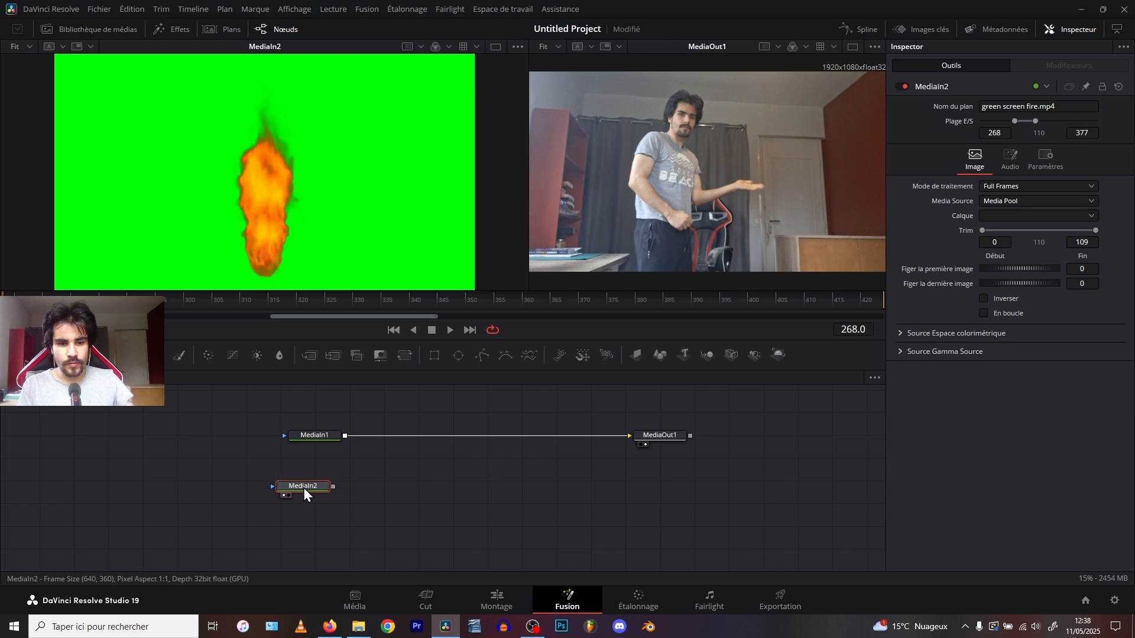
- Add a Delta Keyer node after MediaIn2, the fire clip
key("shift+space")
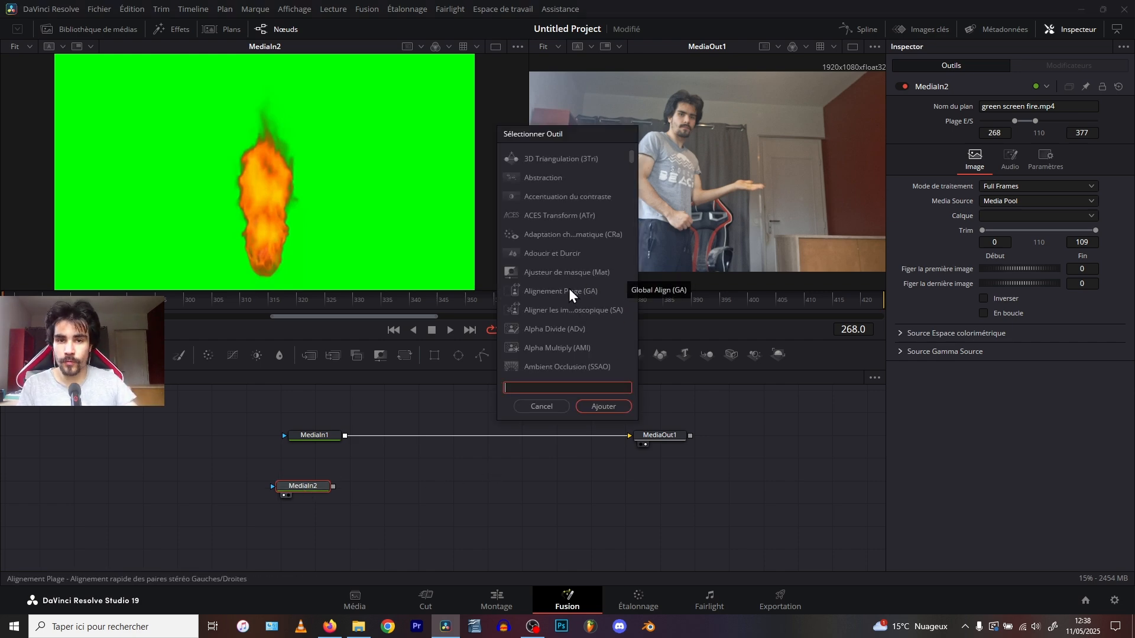
type("dk")
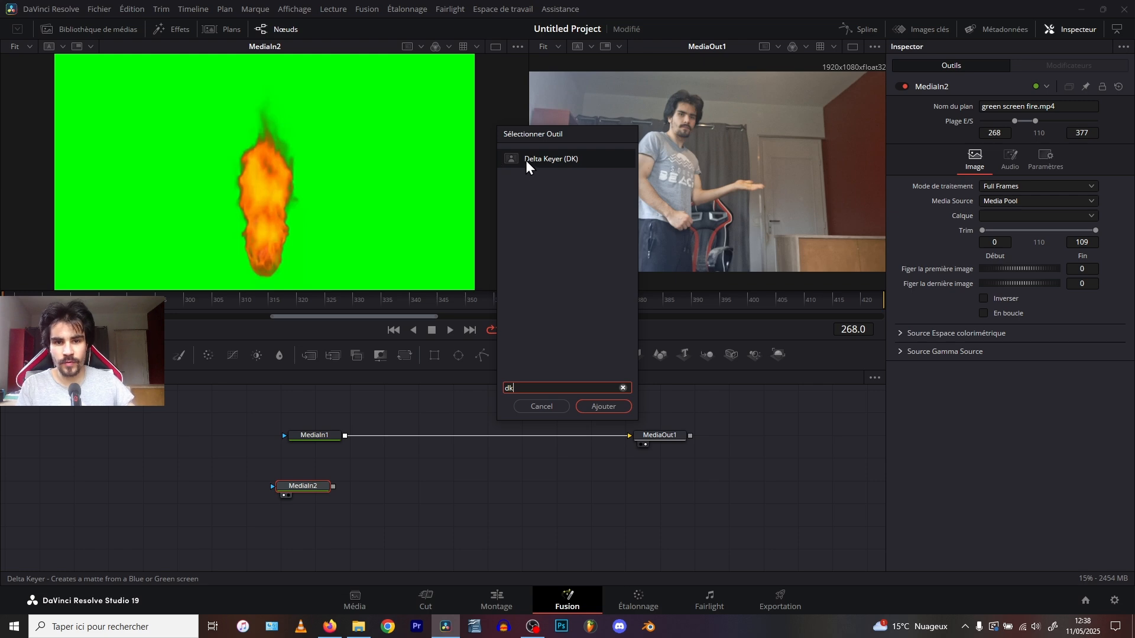
left_click(605, 407)
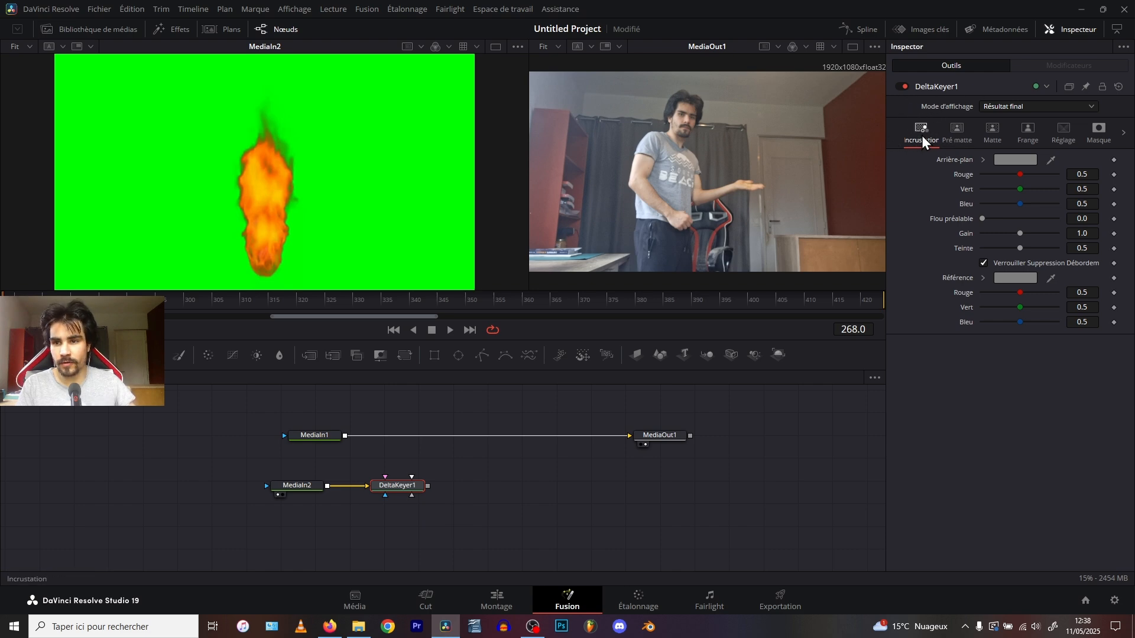
- Set the Delta Keyer's background colour to the fire clip's green, #00ff02, by sampling it from the viewer
left_click(1012, 160)
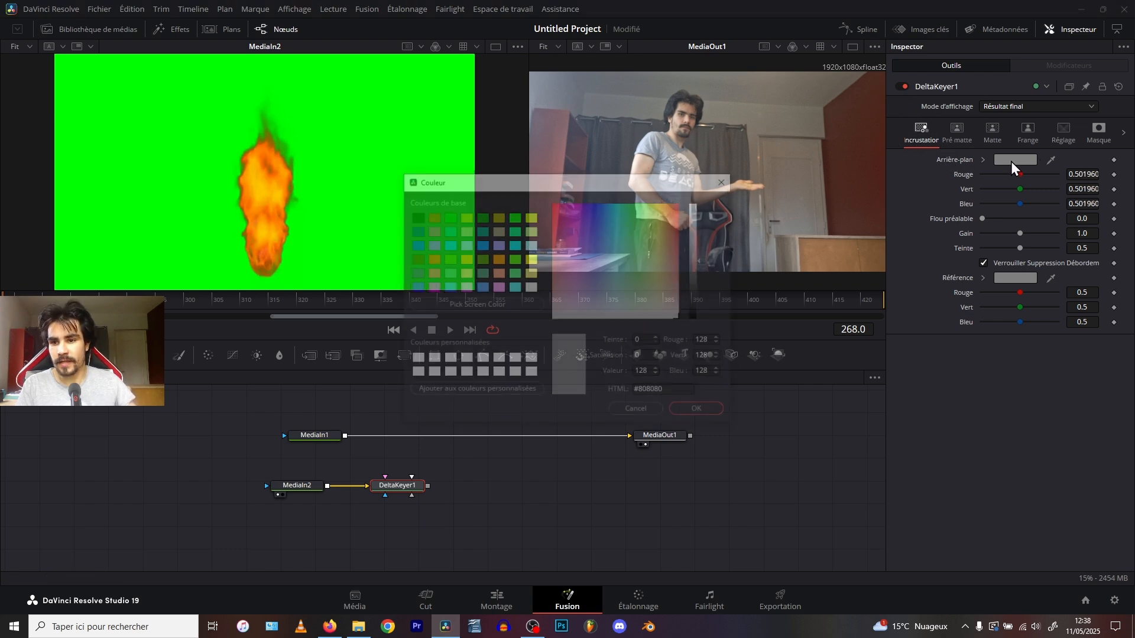
left_click(446, 306)
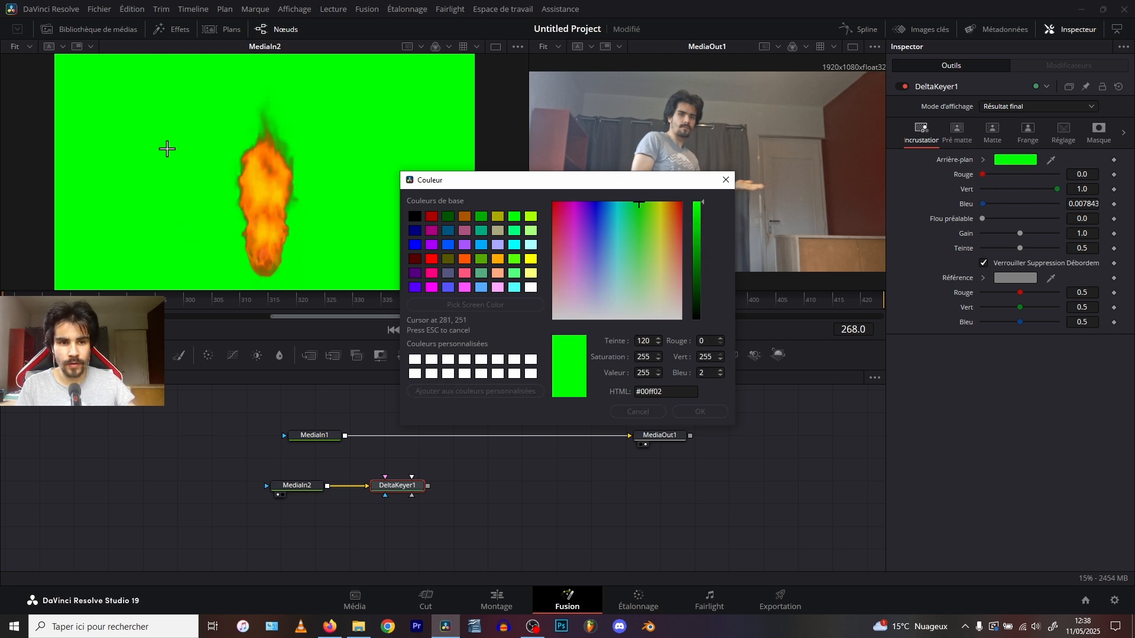
left_click(168, 148)
left_click(701, 412)
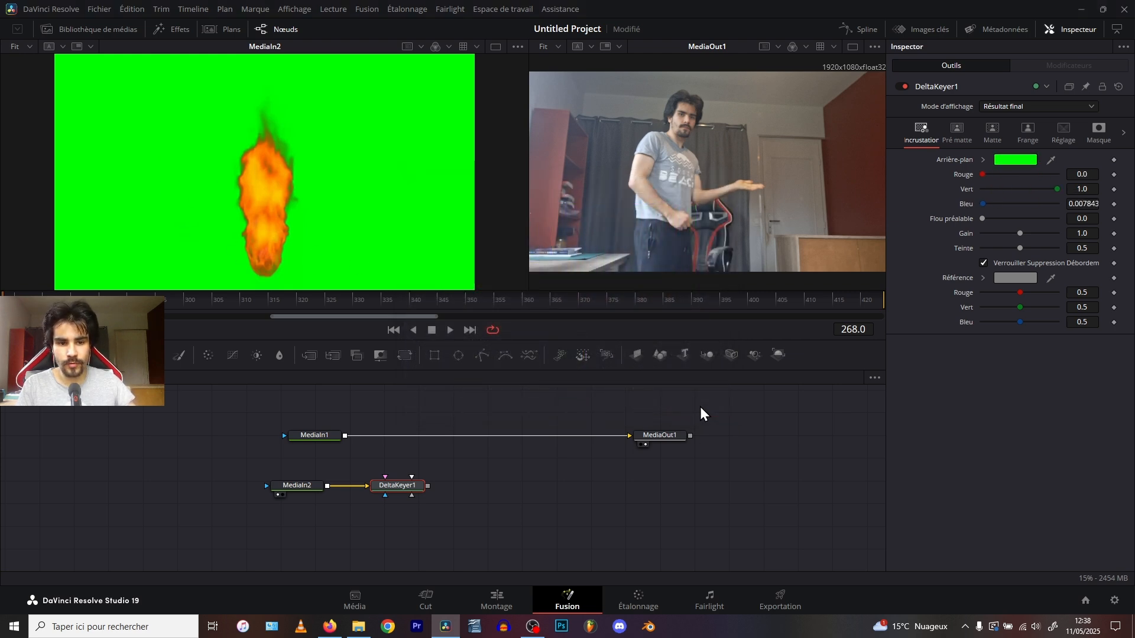
left_click(192, 112)
- Display the Delta Keyer's output in place of MediaIn2 and play it briefly to check the keyed fire
left_click(402, 488)
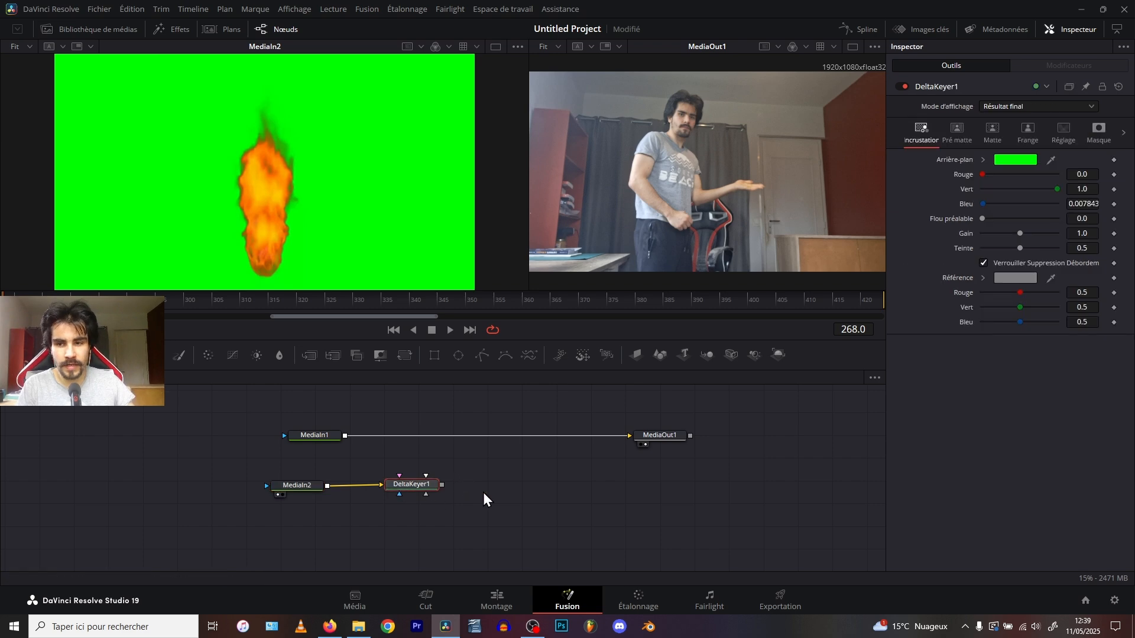
left_click(392, 493)
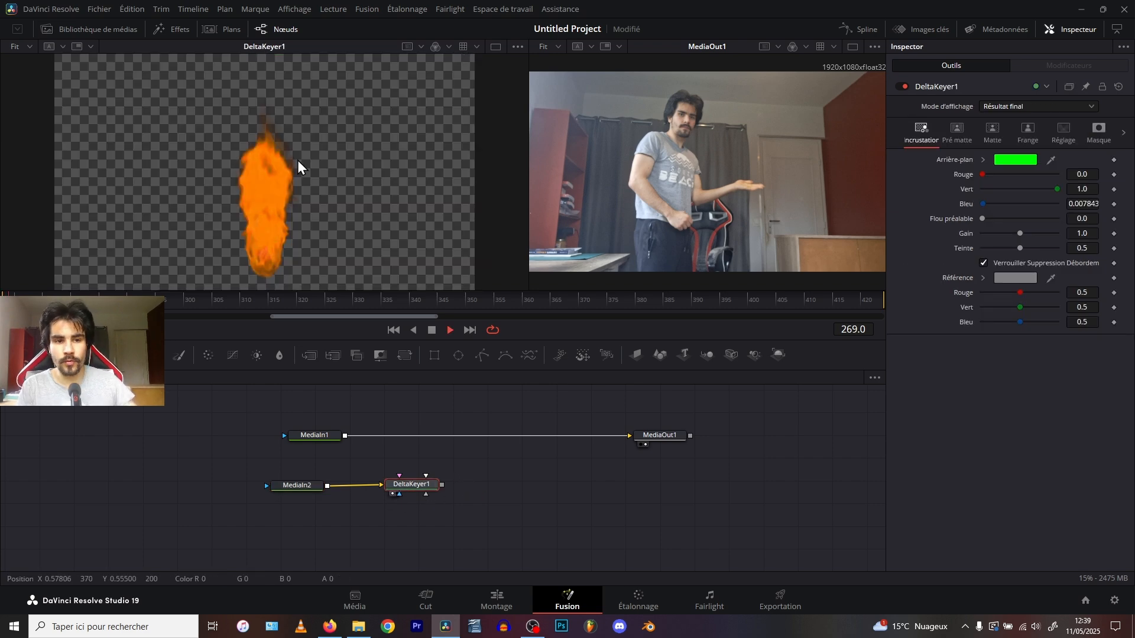
key("space")
left_click_drag(415, 484, 425, 484)
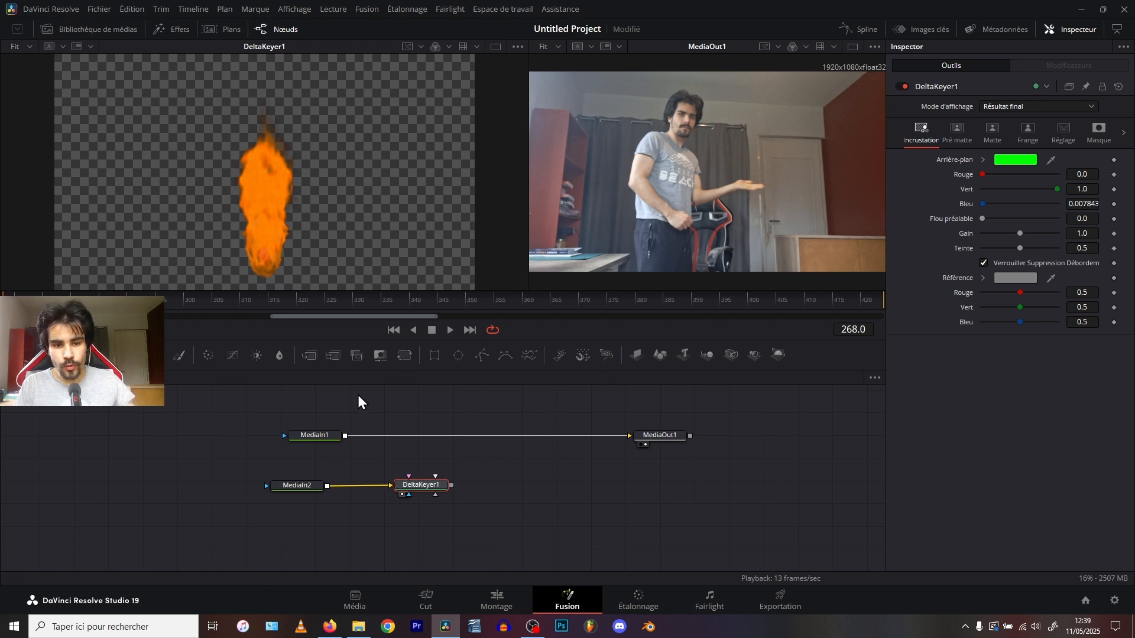
- Add a Merge node after the Delta Keyer, wire MediaIn1 into its foreground, and connect its output to MediaOut1
left_click(308, 356)
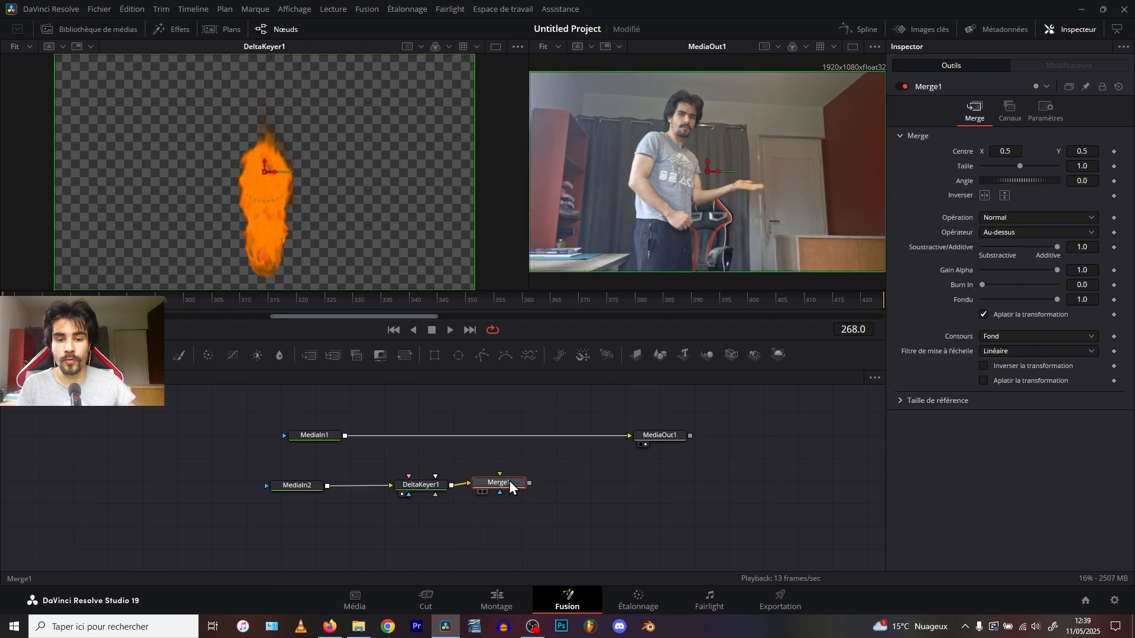
left_click_drag(509, 481, 513, 459)
left_click_drag(626, 435, 506, 460)
left_click_drag(608, 450, 628, 436)
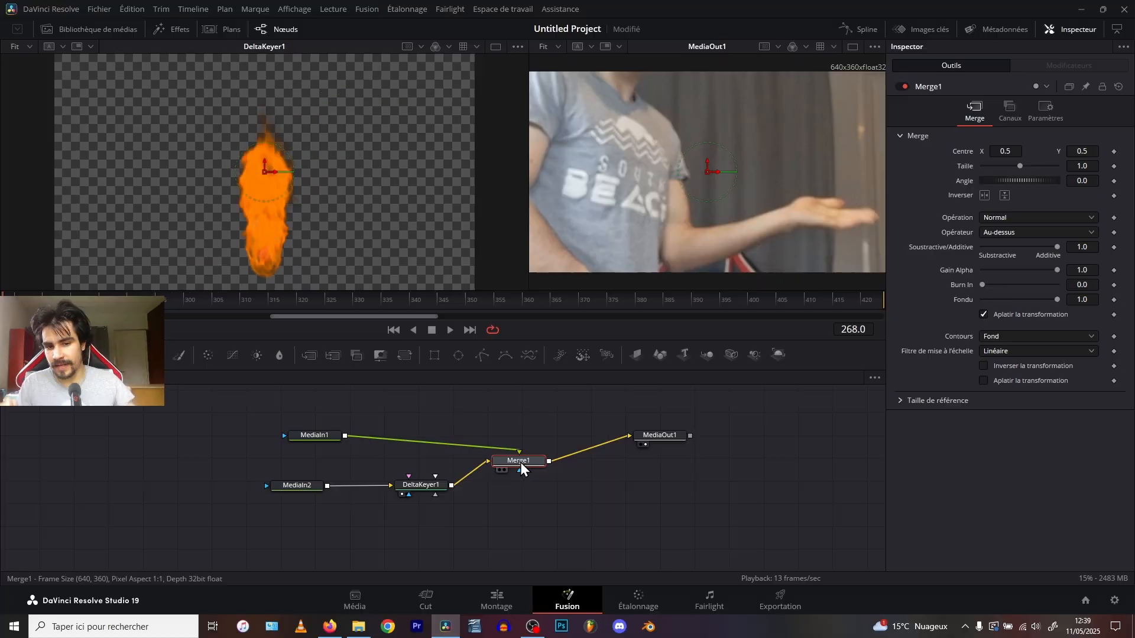
left_click_drag(649, 490, 644, 470)
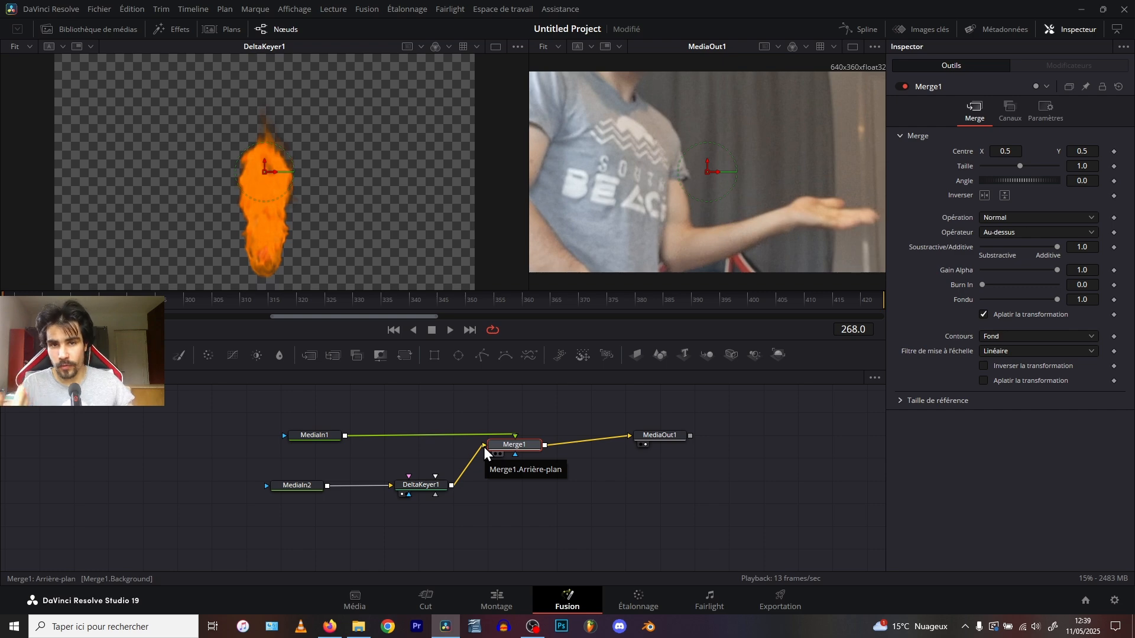
- Check how MediaIn1 and the keyed fire are wired to Merge1's foreground and background inputs
left_click(307, 438)
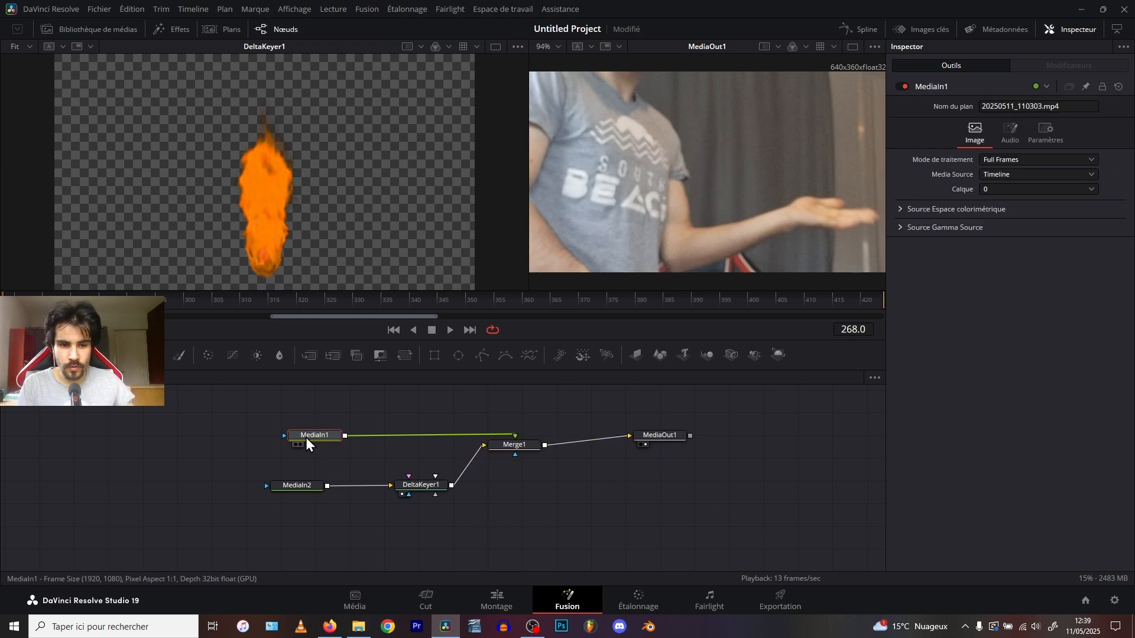
left_click_drag(525, 441, 516, 443)
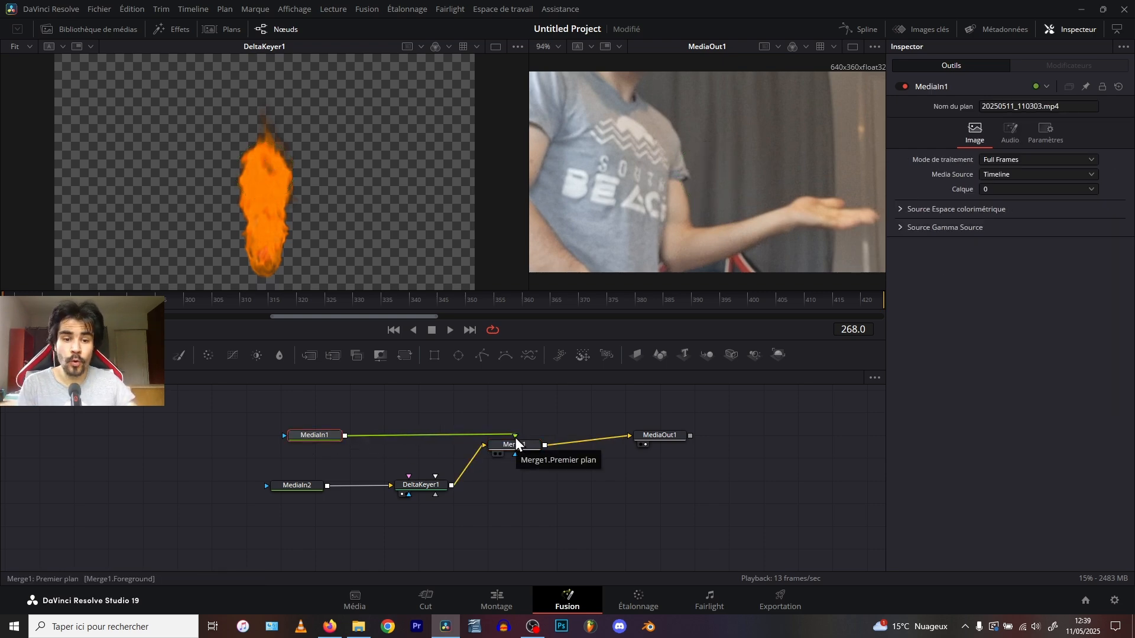
left_click(294, 486)
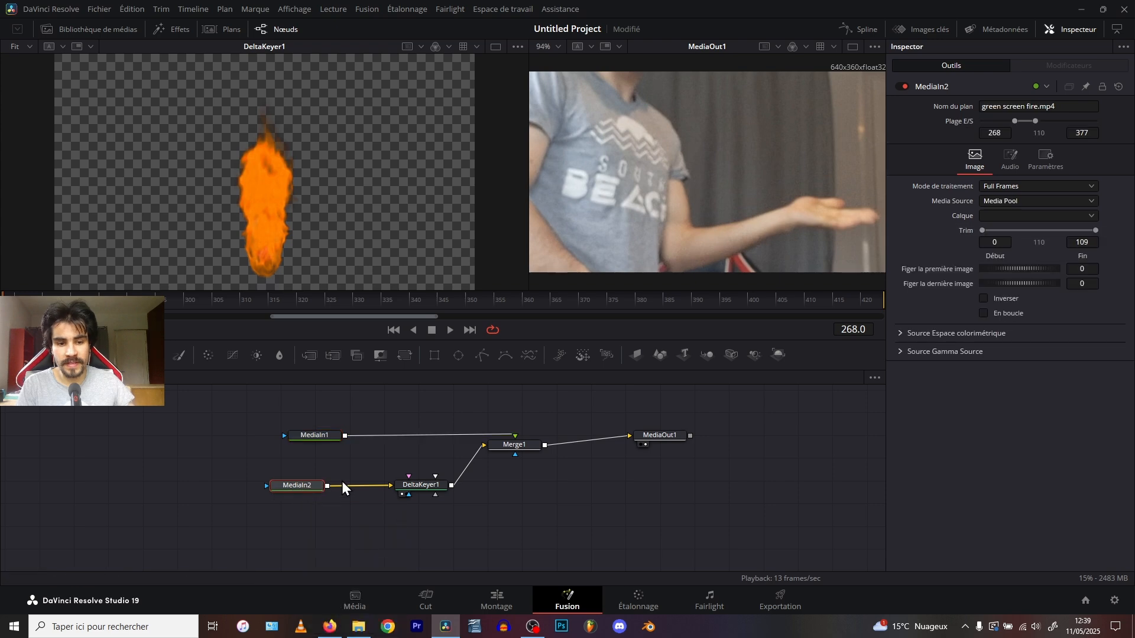
left_click_drag(496, 448, 533, 449)
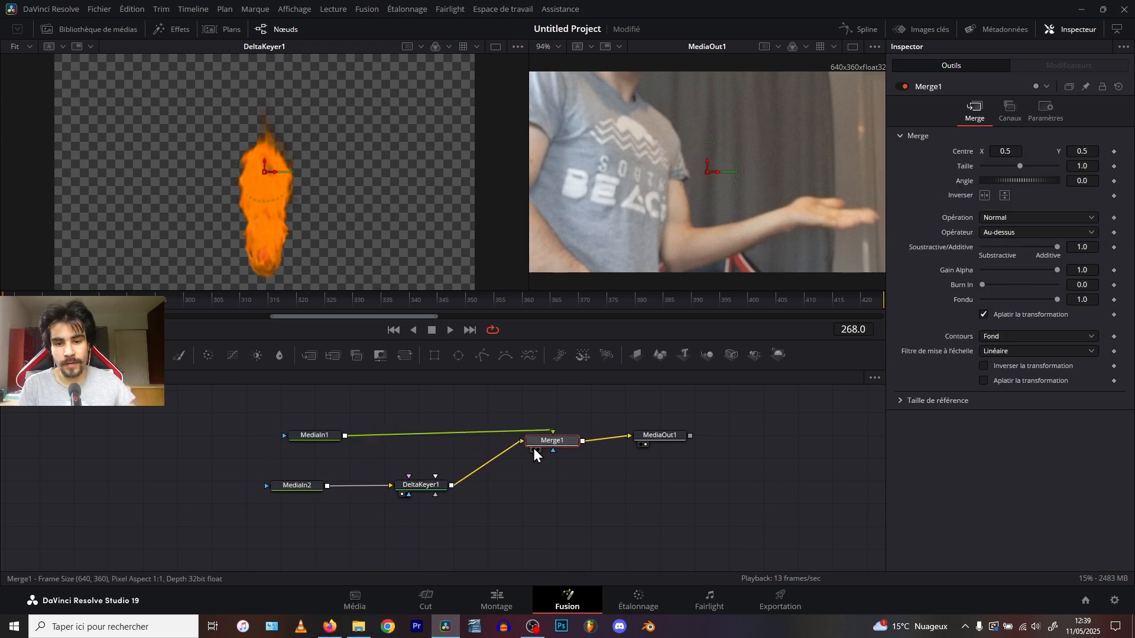
left_click(310, 435)
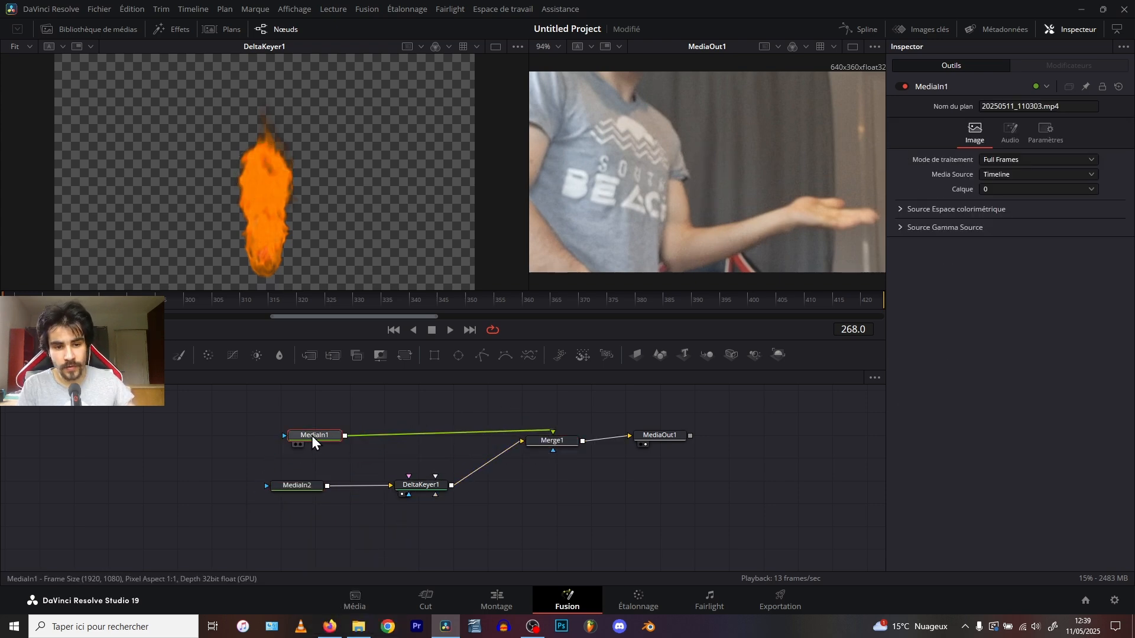
left_click(292, 487)
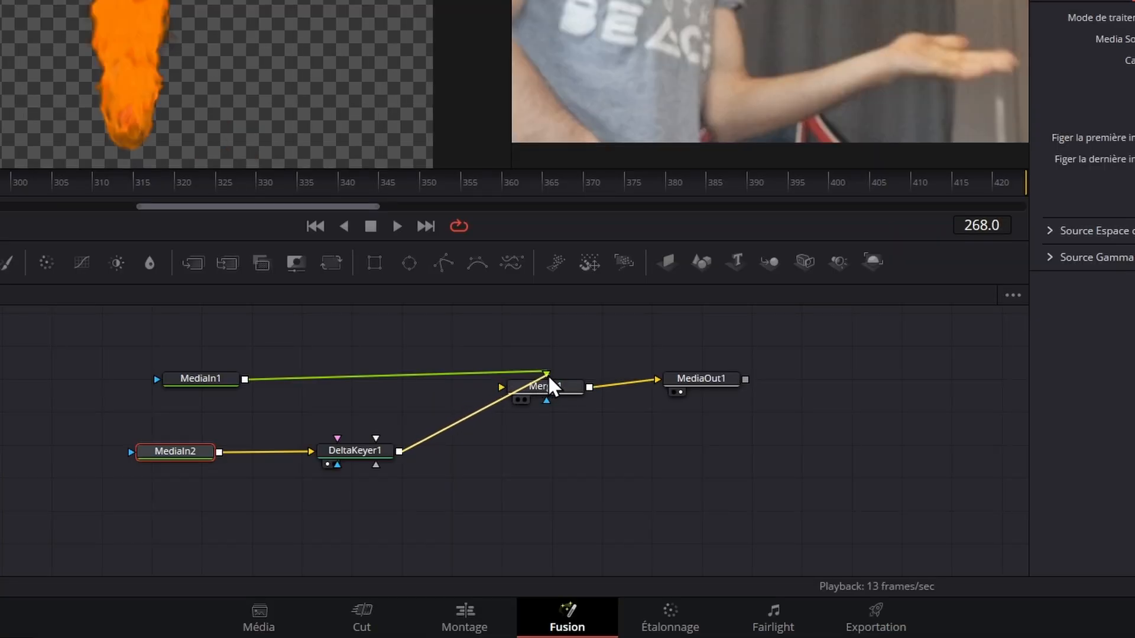
- Swap Merge1's inputs so the Delta Keyer feeds the foreground and MediaIn1 feeds the background
left_click_drag(548, 376, 549, 377)
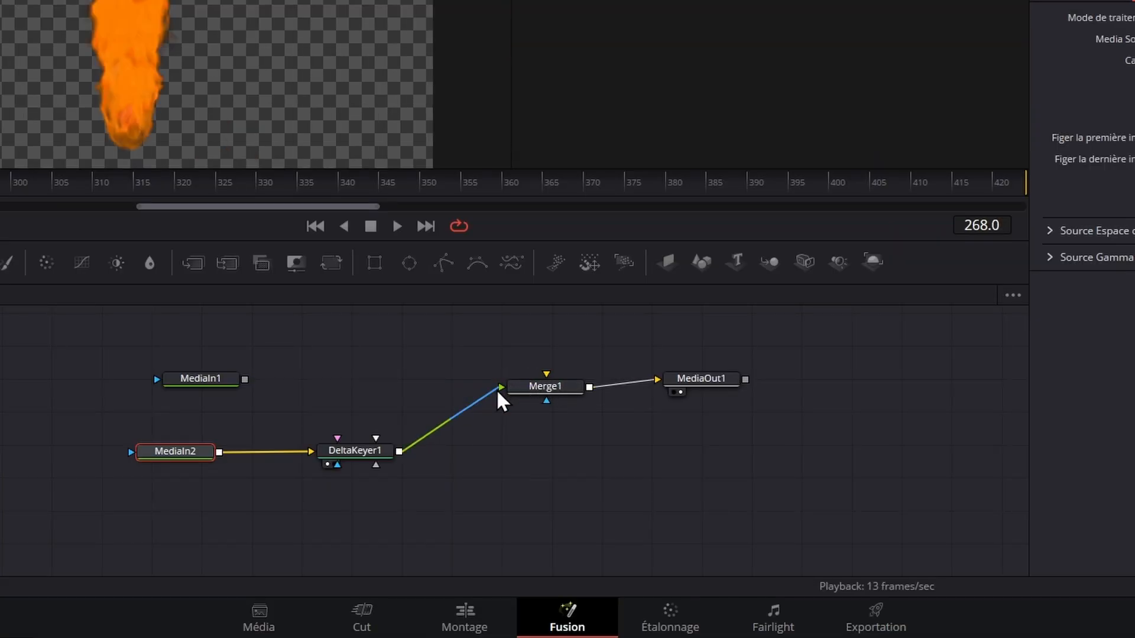
left_click_drag(245, 379, 550, 389)
left_click(542, 392)
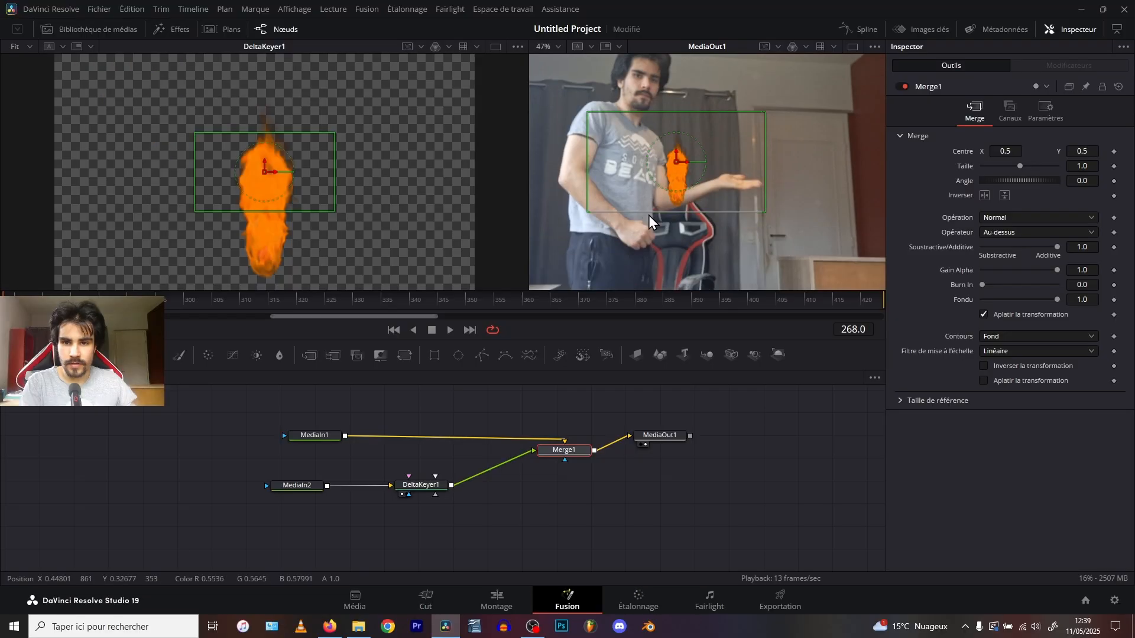
- Play the composite briefly and spread the nodes apart to make room between DeltaKeyer1 and Merge1
key("space")
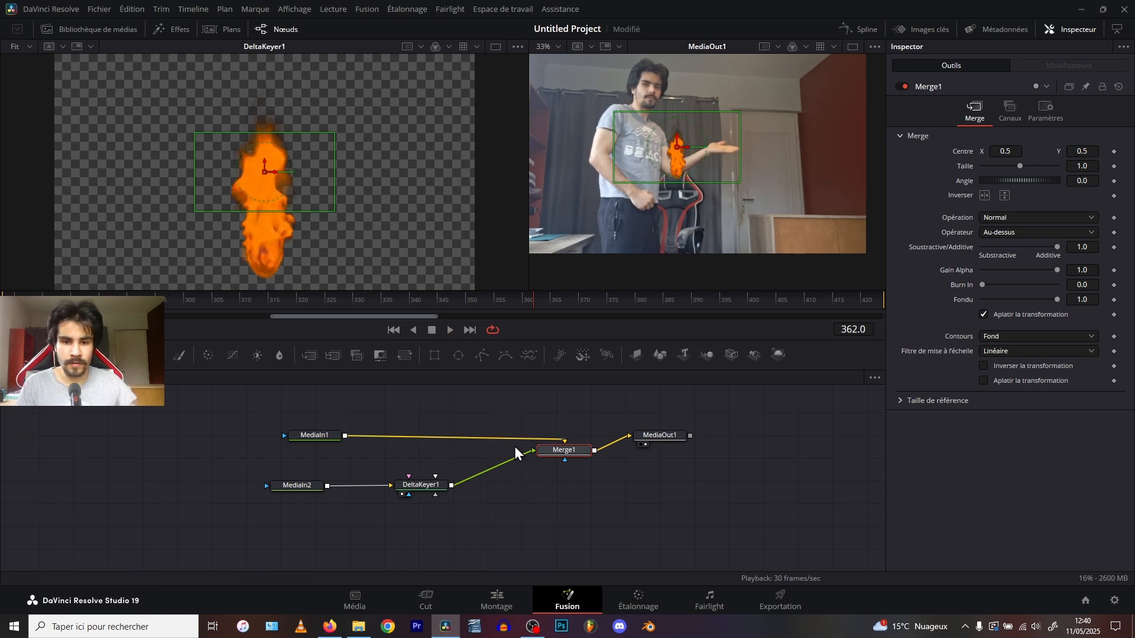
left_click_drag(558, 452, 565, 435)
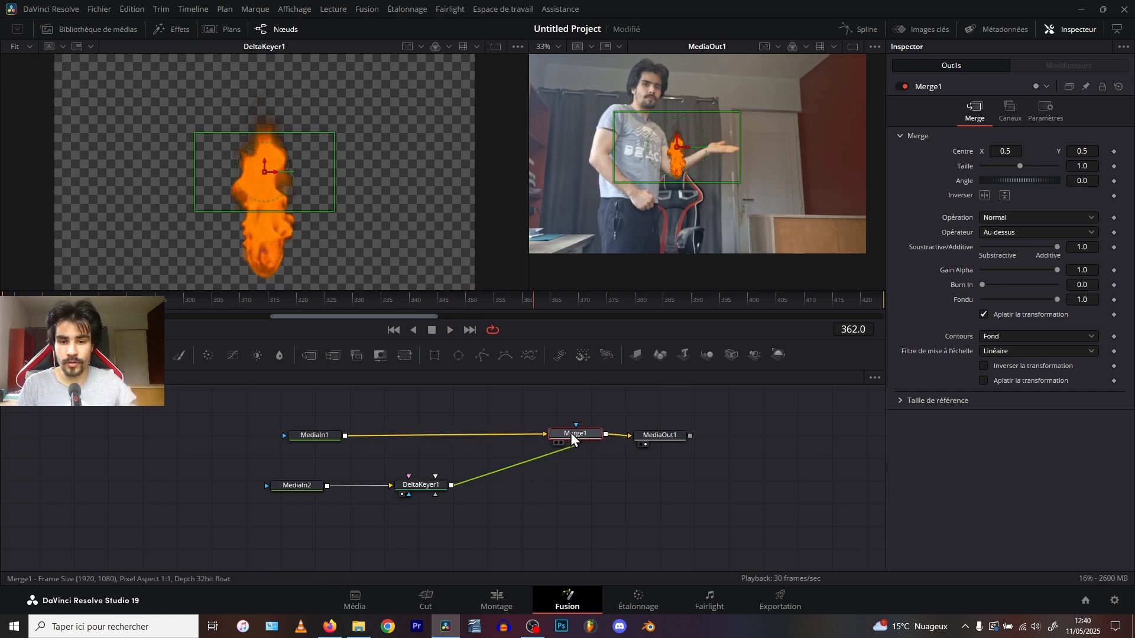
left_click_drag(695, 405, 623, 435)
left_click_drag(465, 461, 298, 503)
left_click_drag(297, 492, 267, 500)
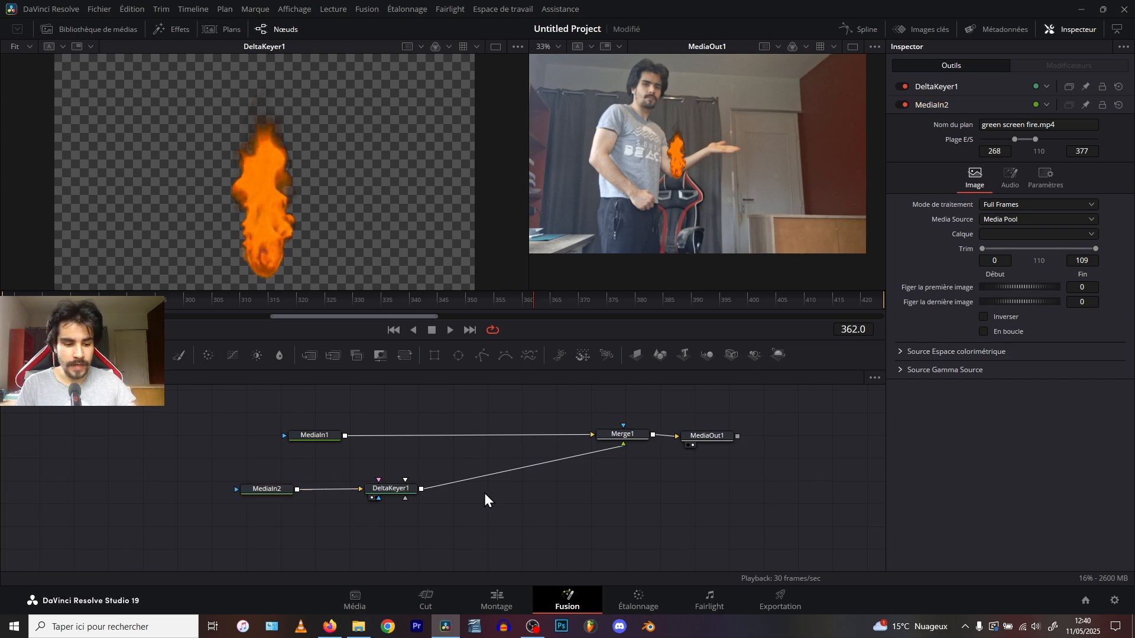
key("shift+space")
type("dk")
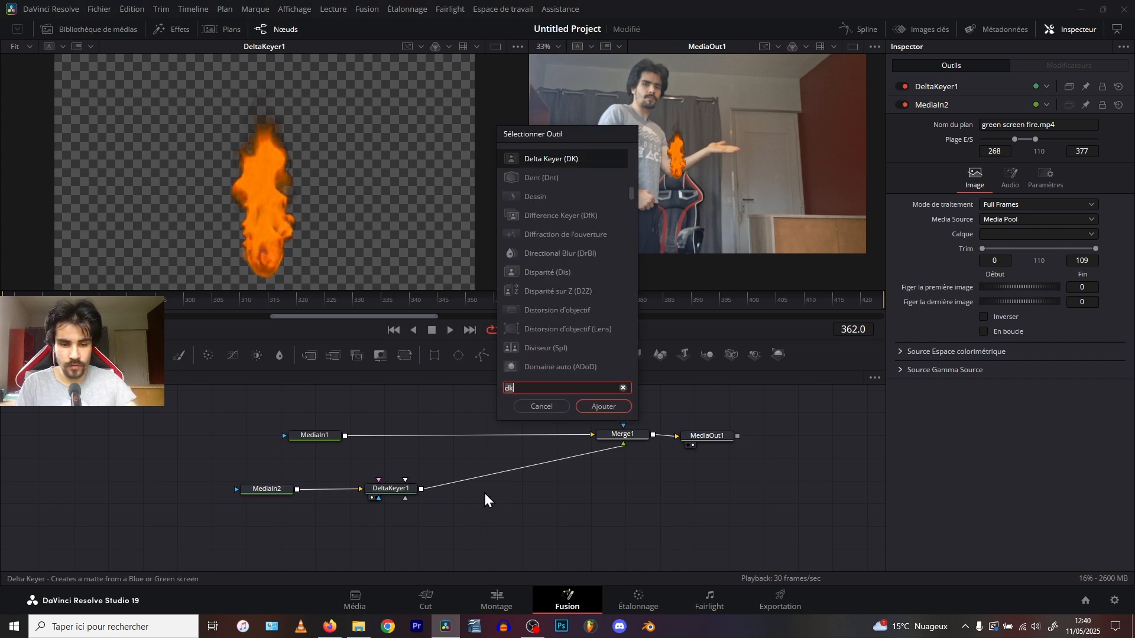
left_click(532, 407)
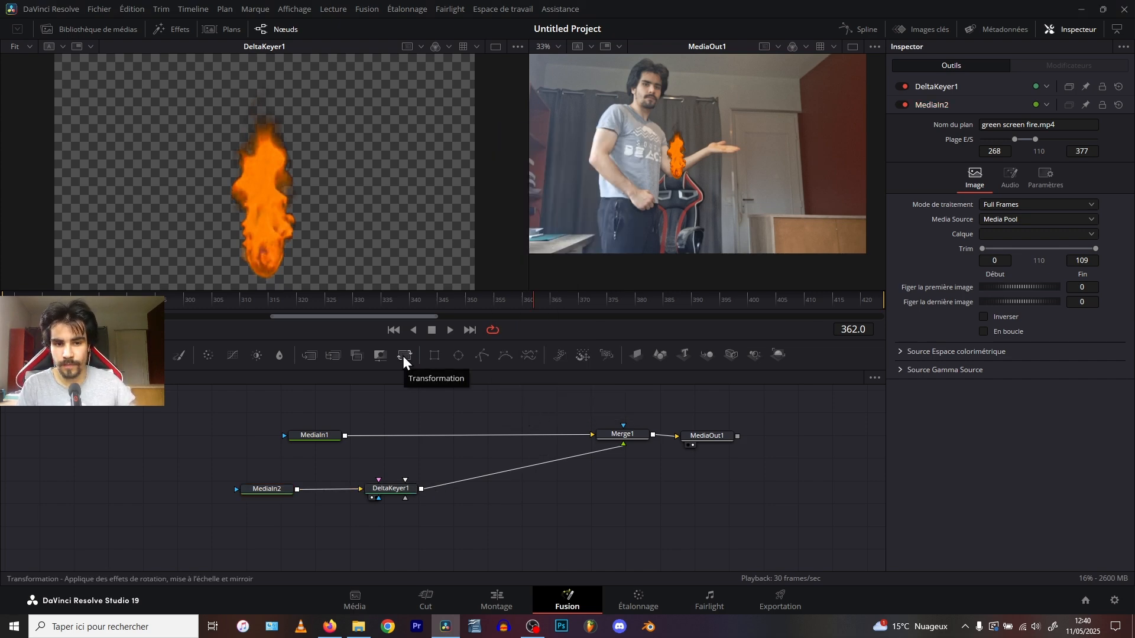
- Insert a Transform node after DeltaKeyer1, scale the fire to 1.734 and centre it at X 0.874, Y 1.117 above the open hand
left_click(403, 357)
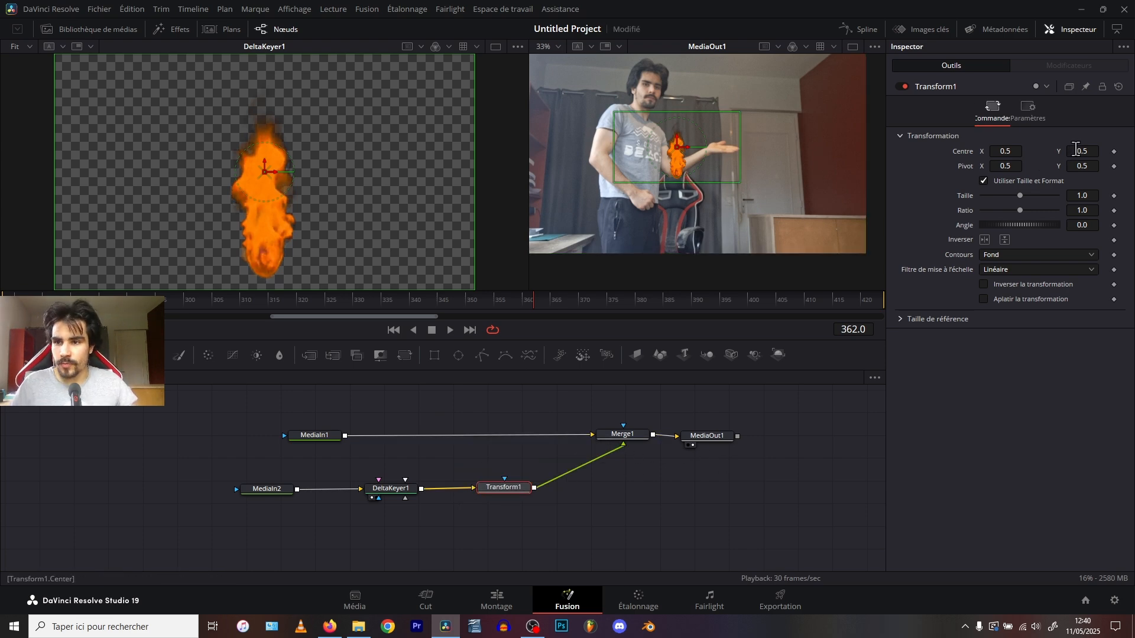
left_click_drag(1076, 149, 1084, 151)
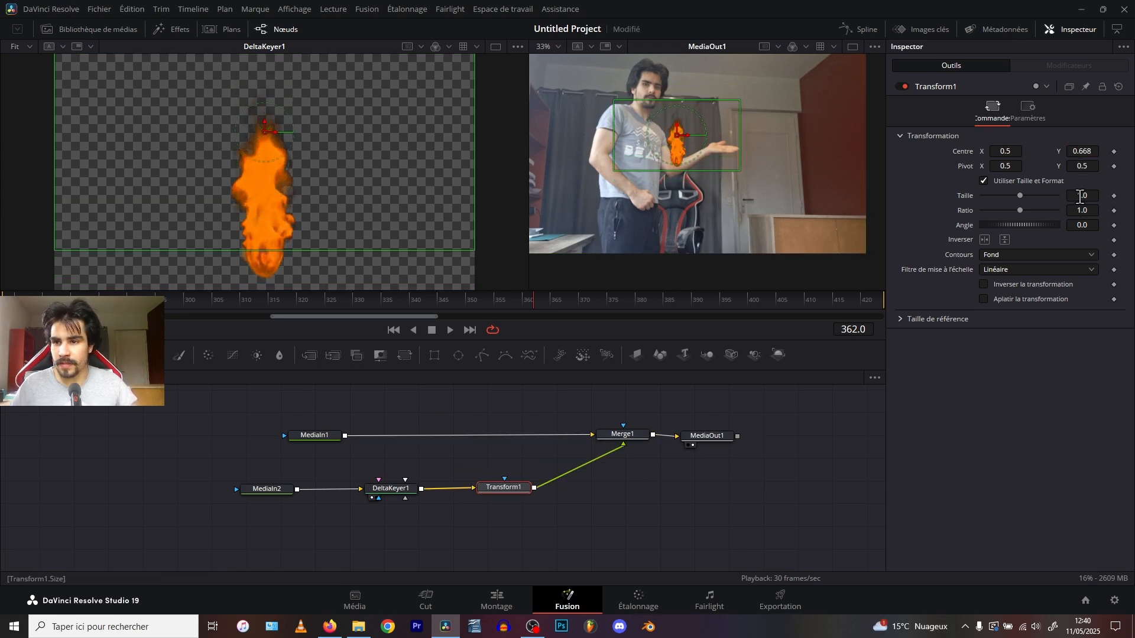
left_click_drag(1082, 195, 1107, 195)
left_click_drag(1082, 151, 1094, 152)
left_click_drag(1006, 152, 1032, 152)
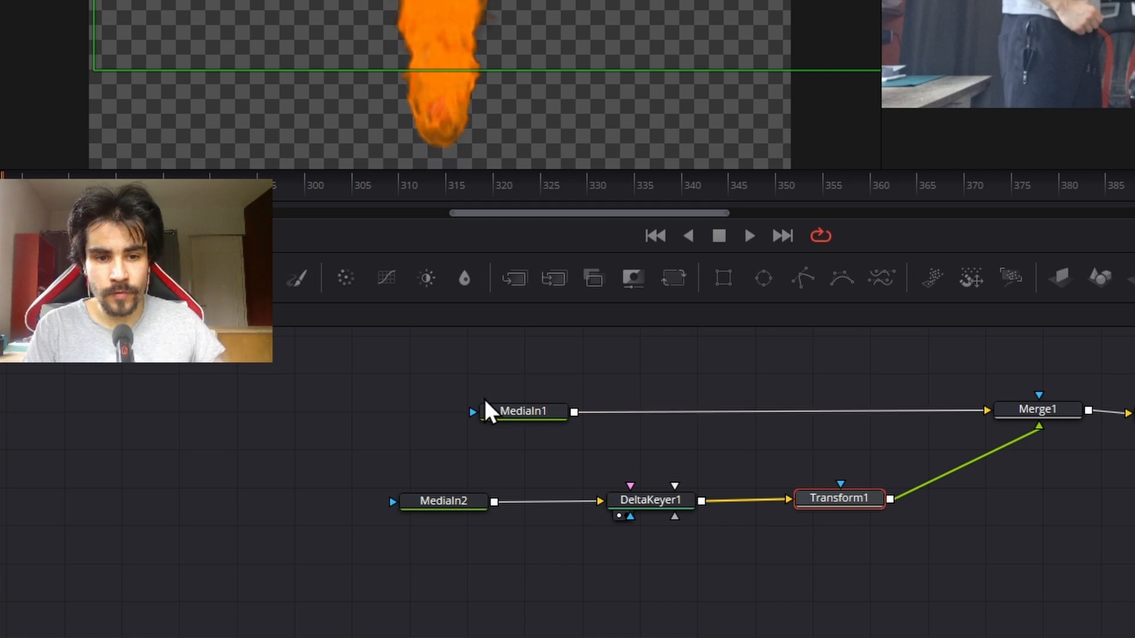
- Add a Tracker node and place it on the connection between MediaIn1 and Merge1
left_click(299, 435)
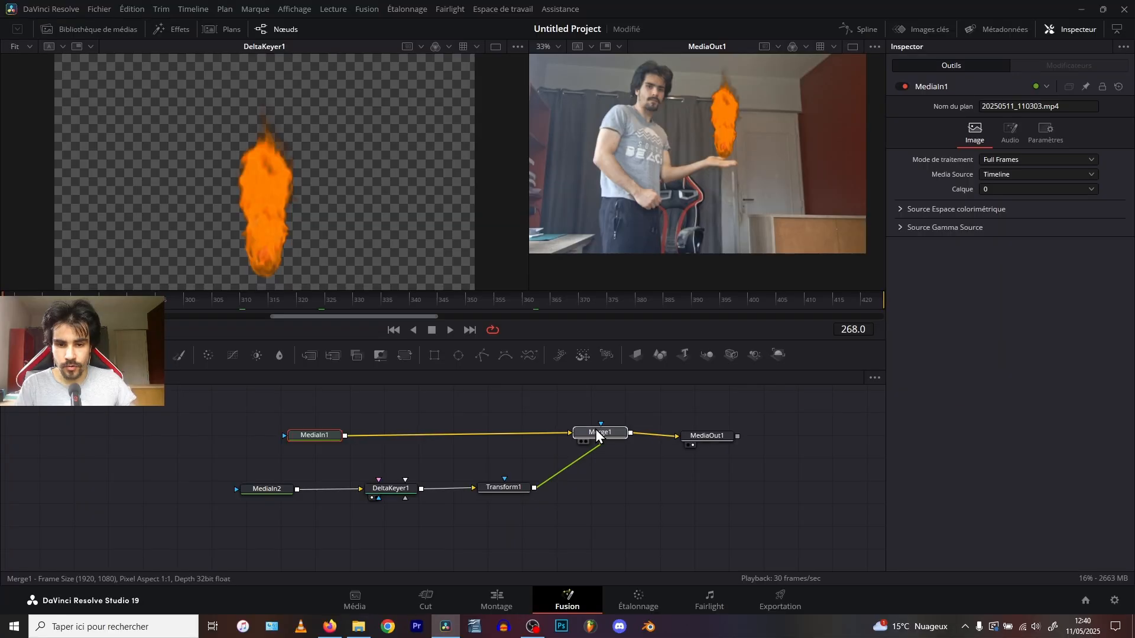
left_click(1032, 412)
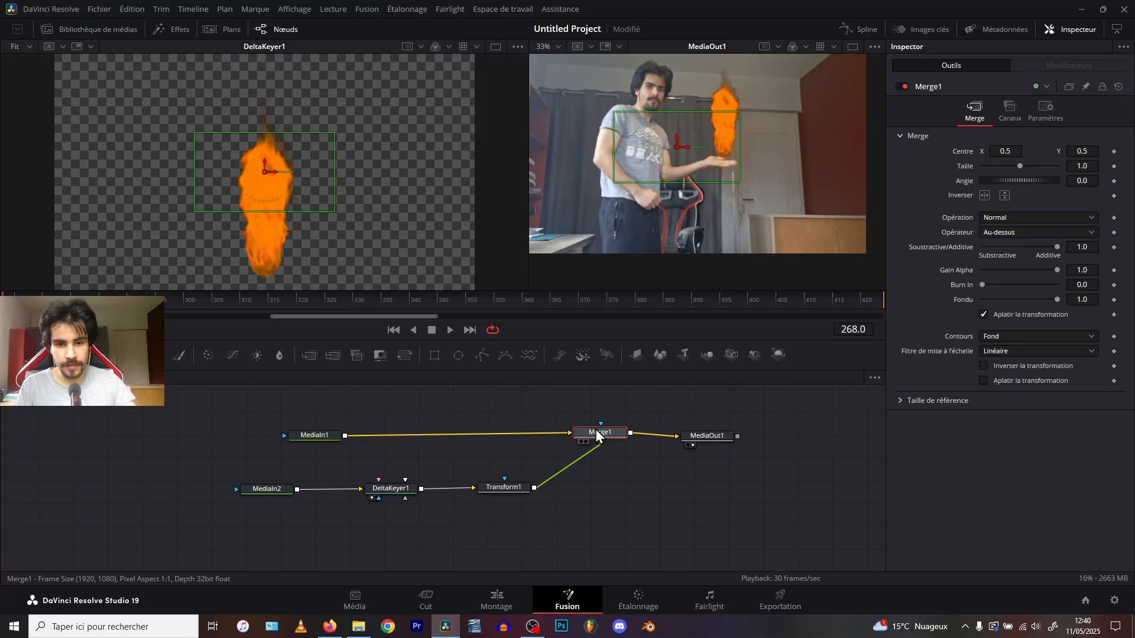
key("shift+space")
type("dk")
key("BackSpace")
key("BackSpace")
type("track")
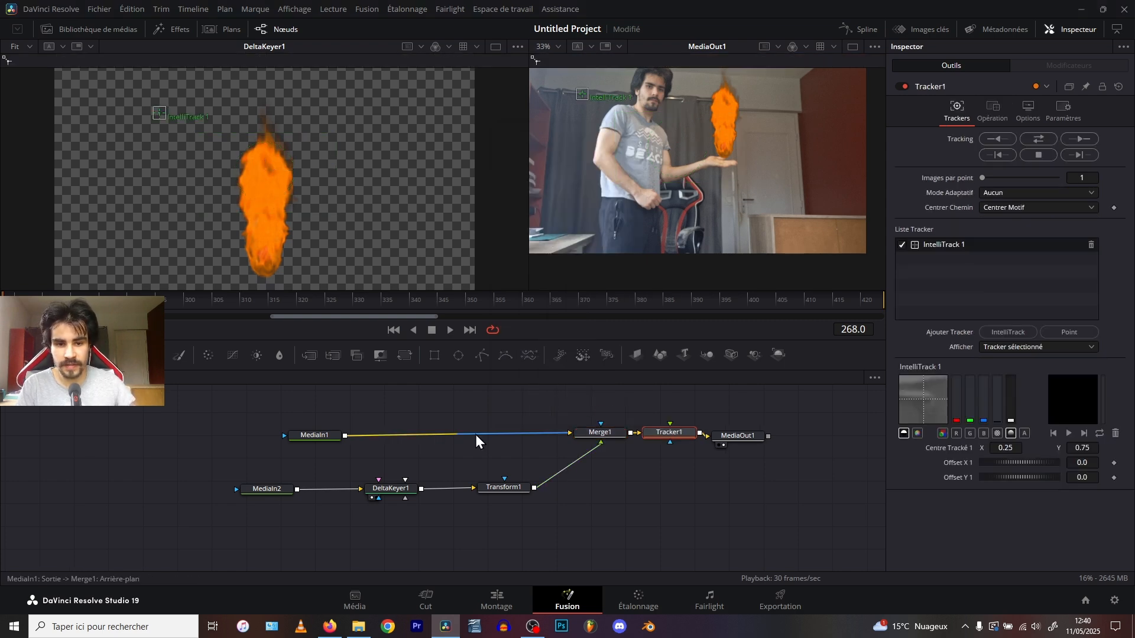
left_click(599, 407)
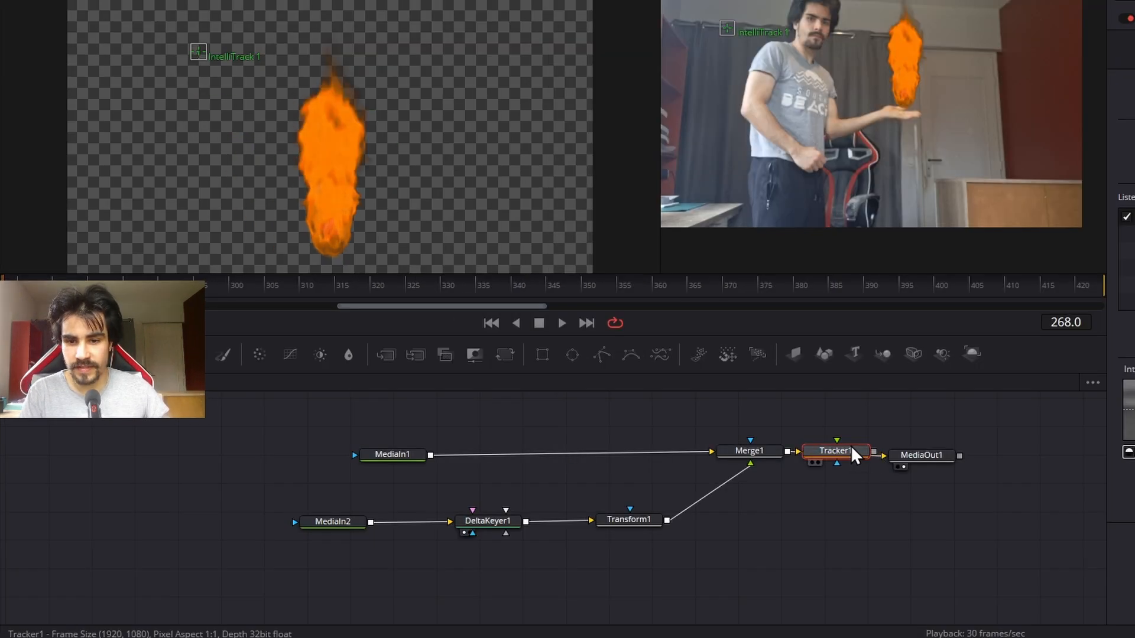
left_click_drag(677, 430, 440, 431)
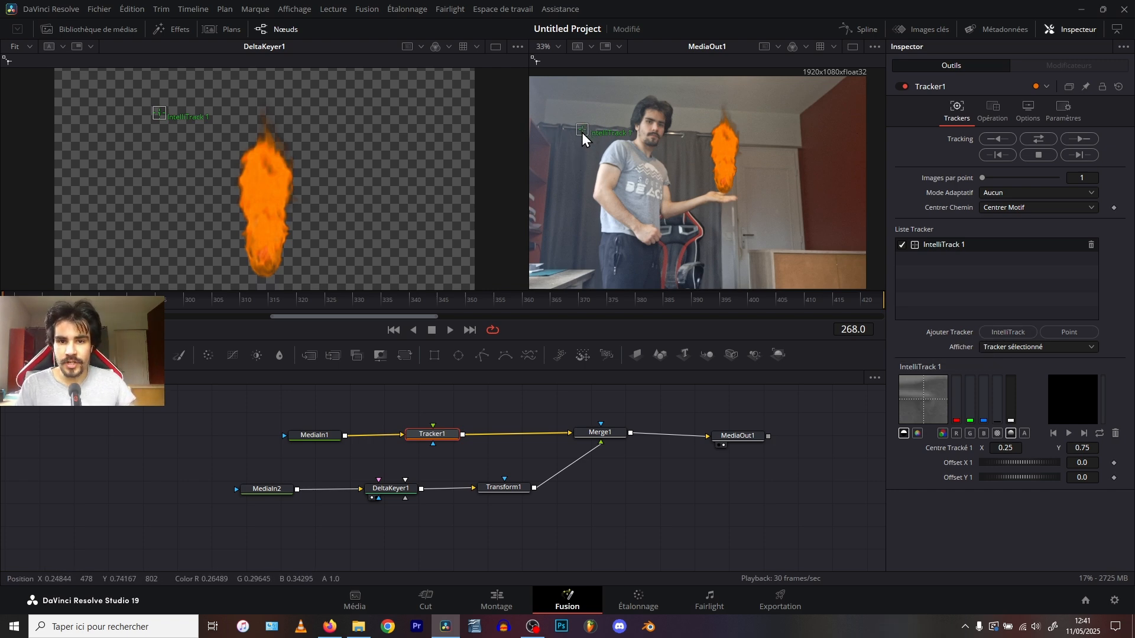
- Place the IntelliTrack point on the fingertips of the open hand, track the clip and scrub through the result
mouse_move(582, 131)
left_mouse_down()
mouse_move(690, 172)
mouse_move(732, 204)
mouse_move(722, 148)
mouse_move(734, 202)
left_mouse_up()
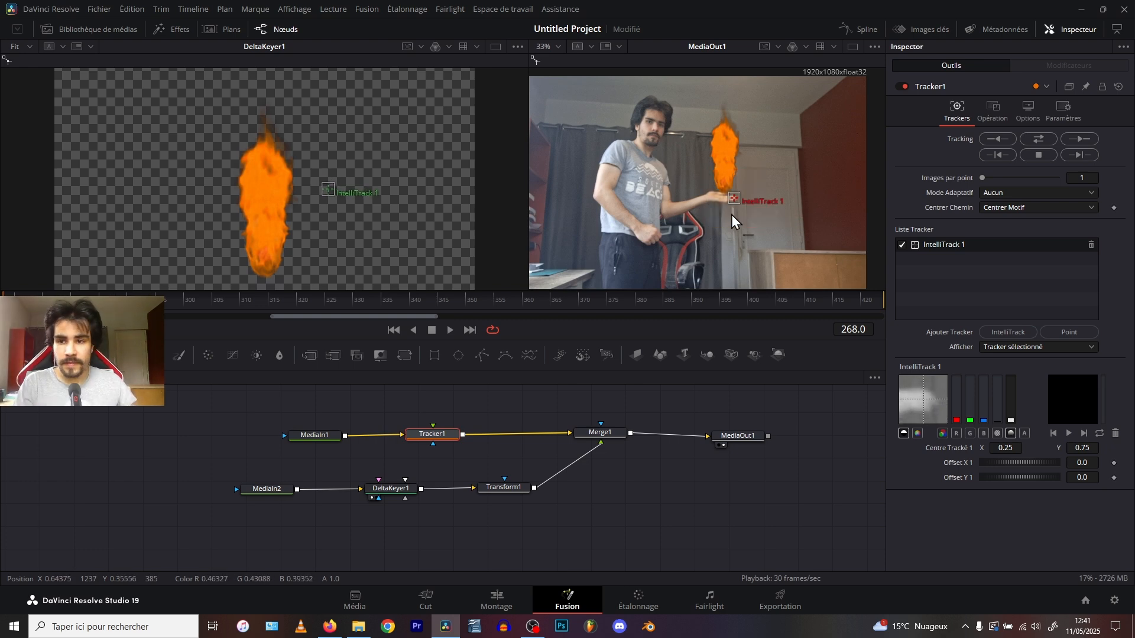
left_click(1039, 141)
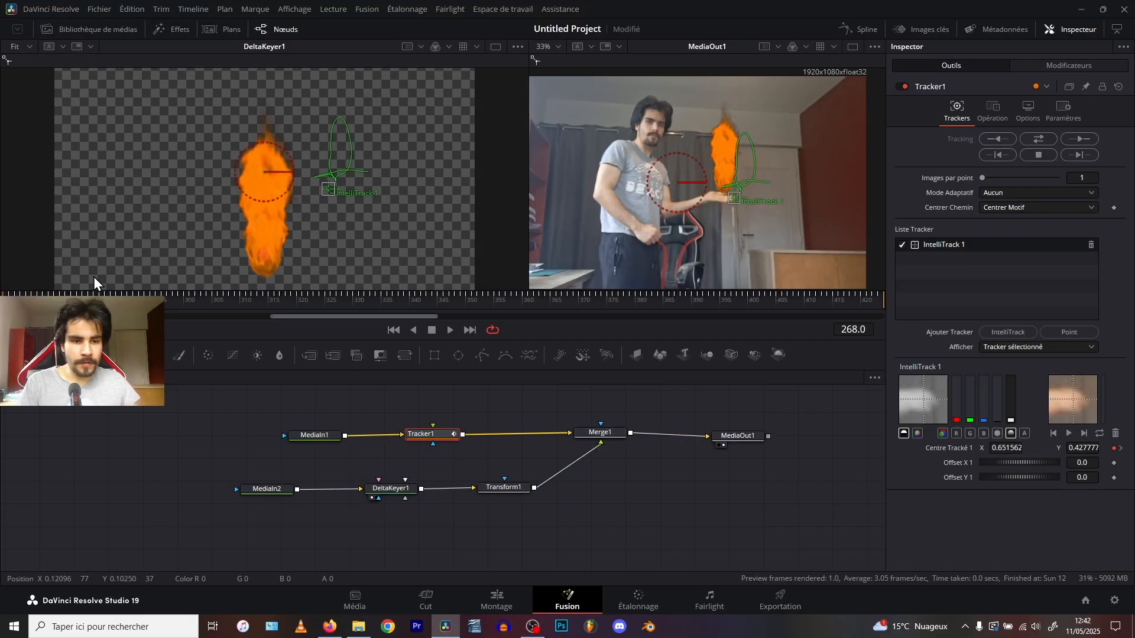
left_click_drag(36, 299, 100, 302)
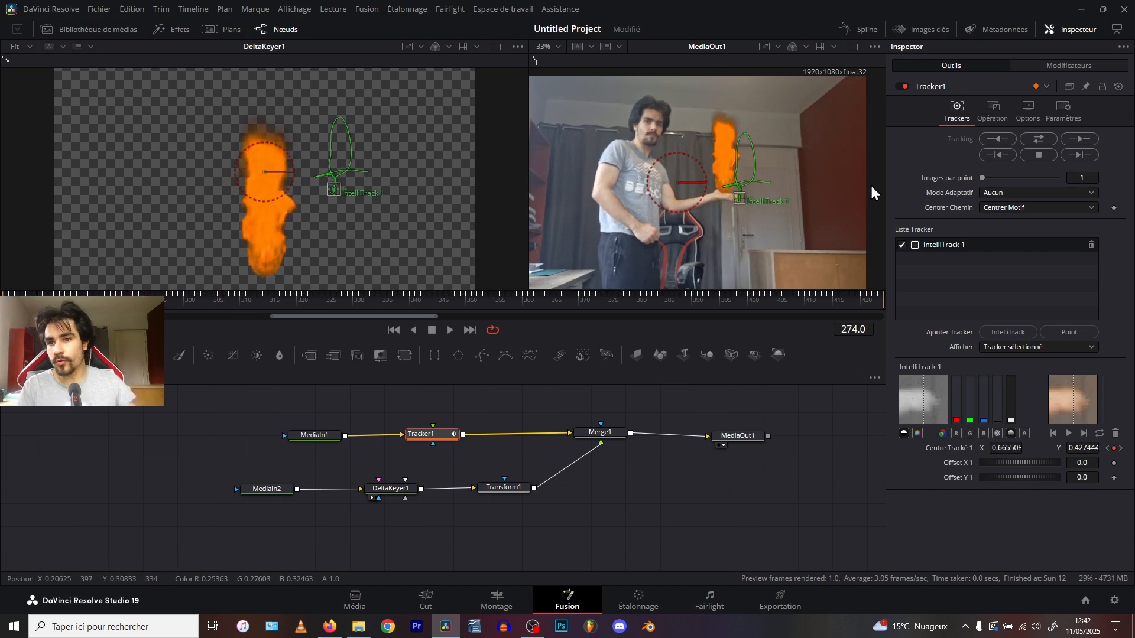
- Set Tracker1's operation to Correspondance du mouvement and move the playhead to frame 279
left_click(990, 111)
left_click(1013, 139)
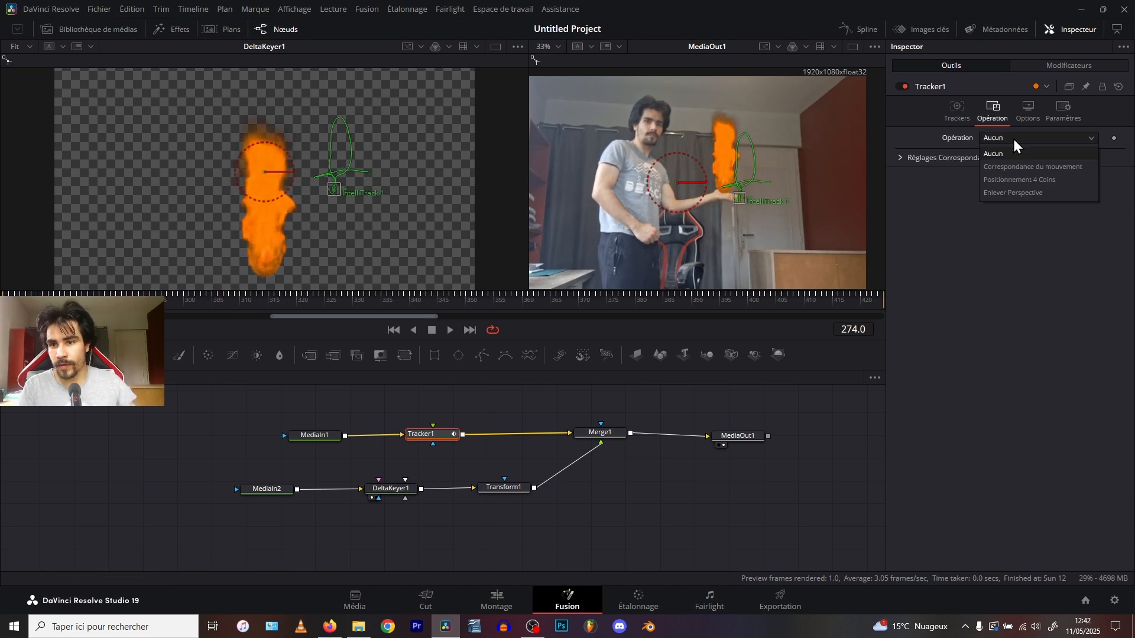
left_click(1012, 167)
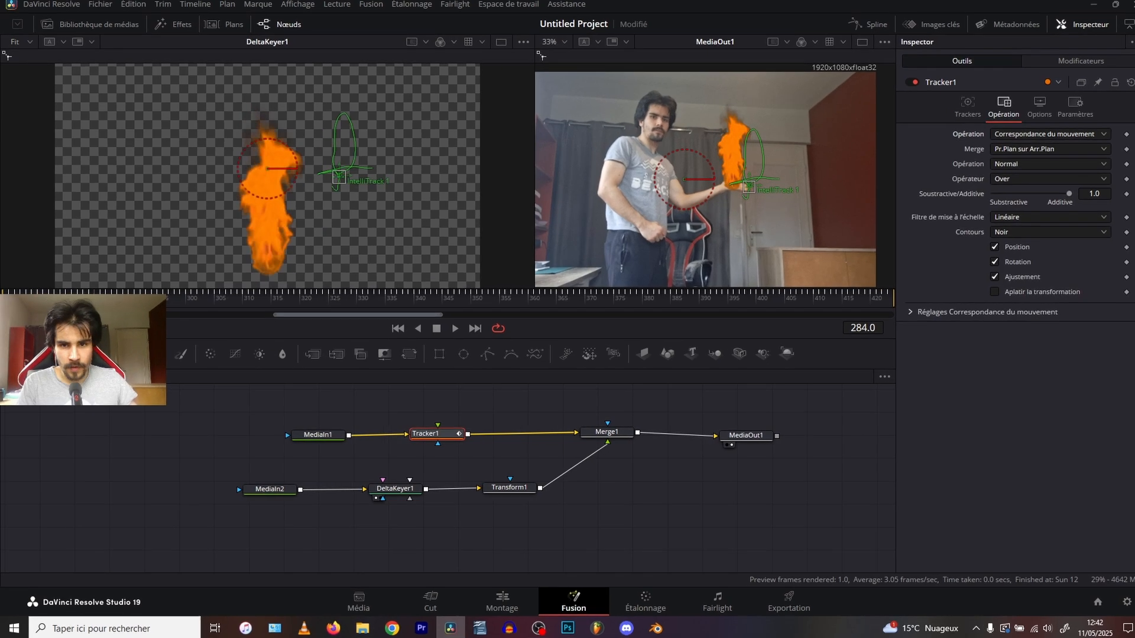
left_click(297, 290)
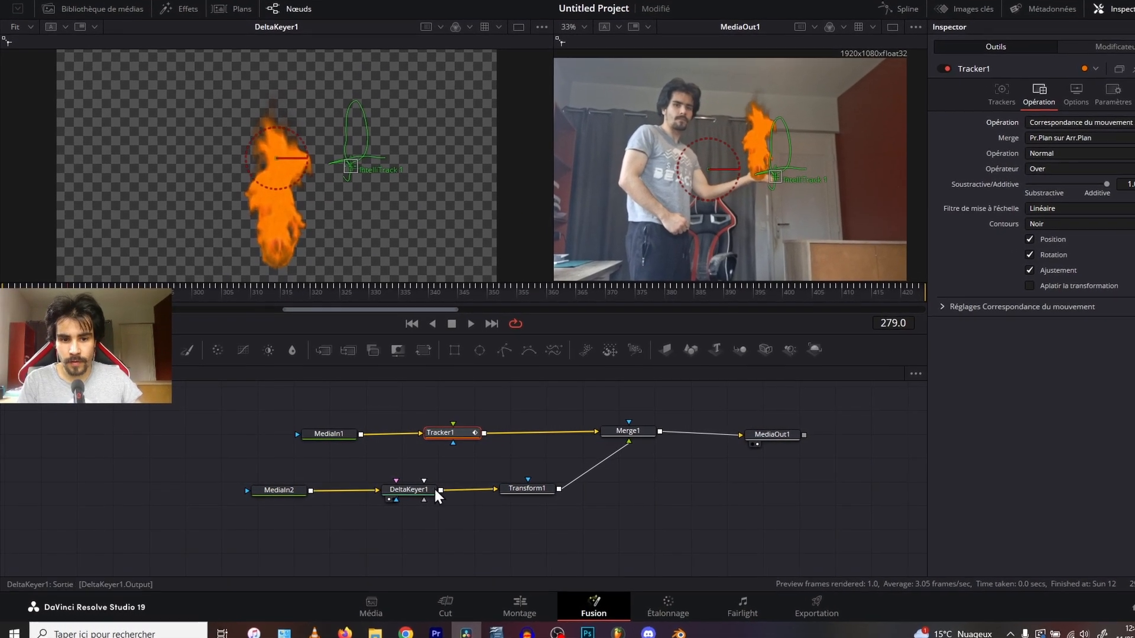
- Rewire Transform1's output from Merge1 to the foreground input of Tracker1, repositioning the nodes as needed
left_click(527, 490)
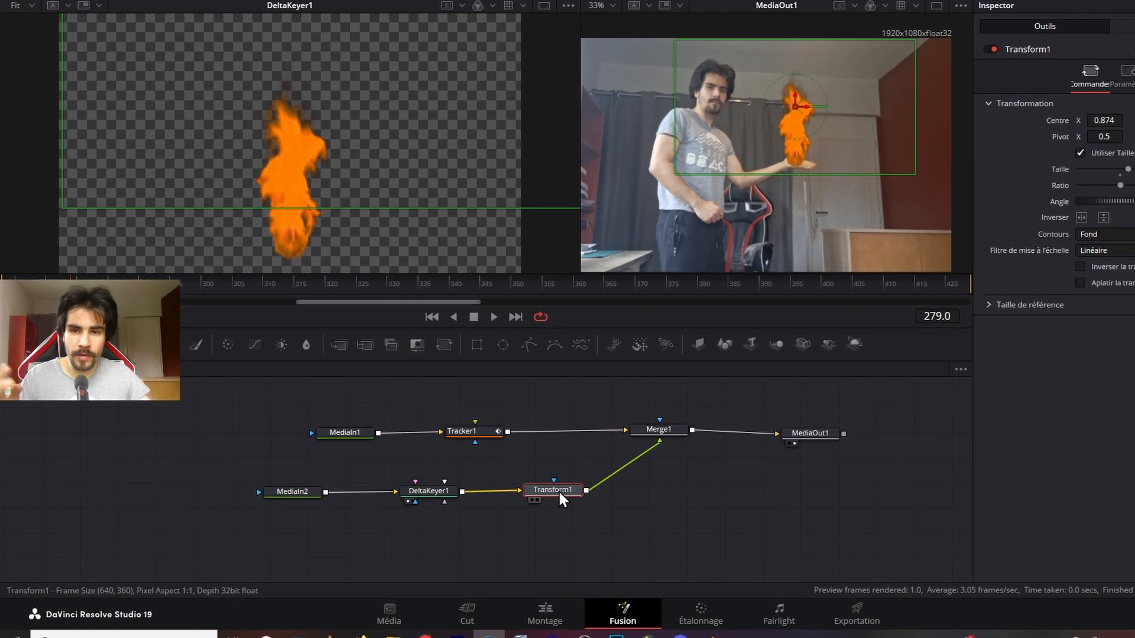
left_click(617, 448)
left_click(686, 428)
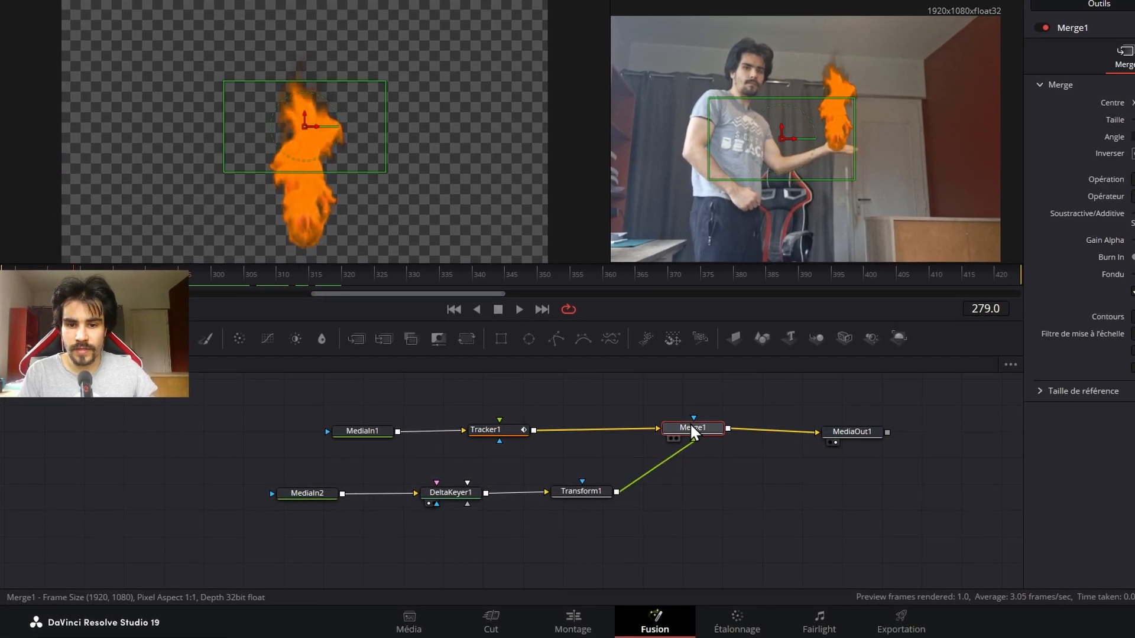
left_click_drag(686, 476, 298, 506)
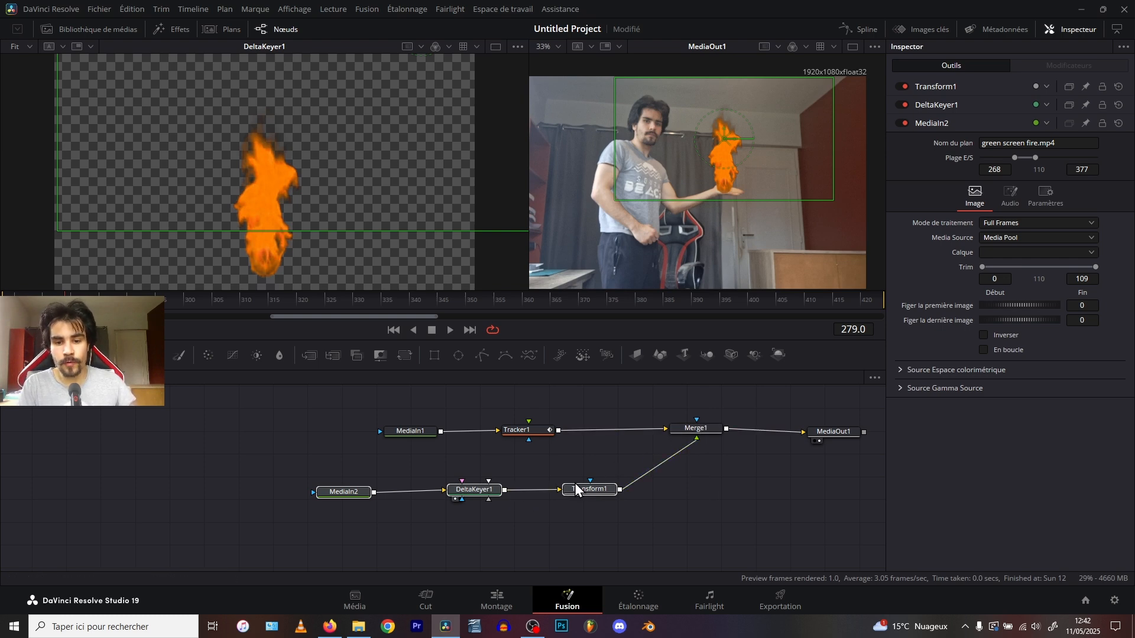
left_click_drag(695, 439, 530, 427)
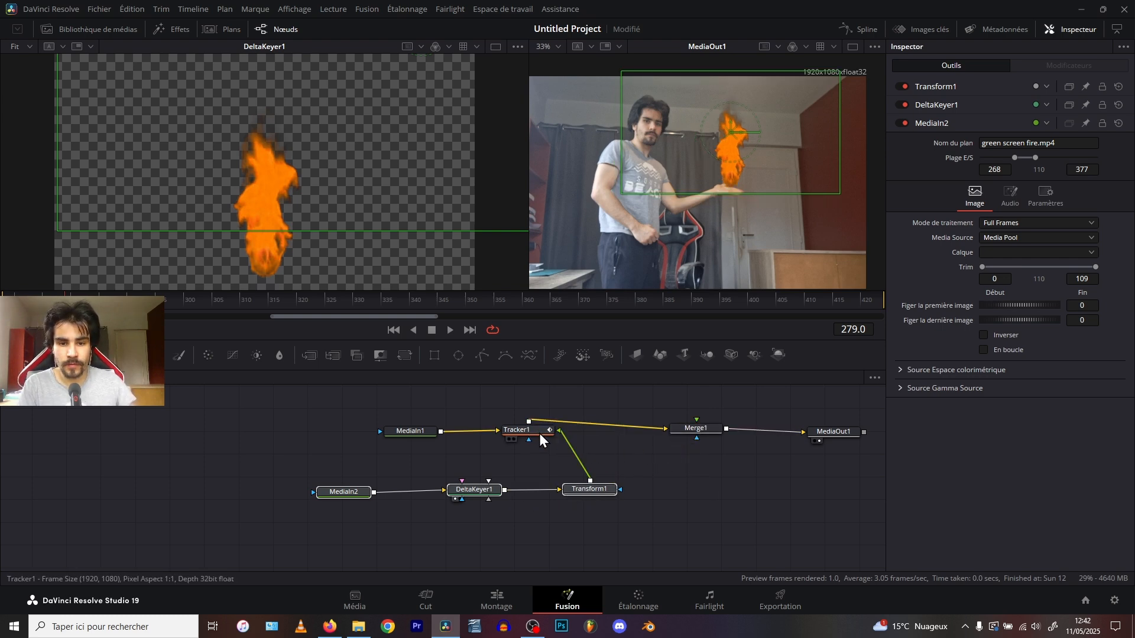
- Play the composite to check how the fire follows the moving hand, stopping back at frame 296
key("space")
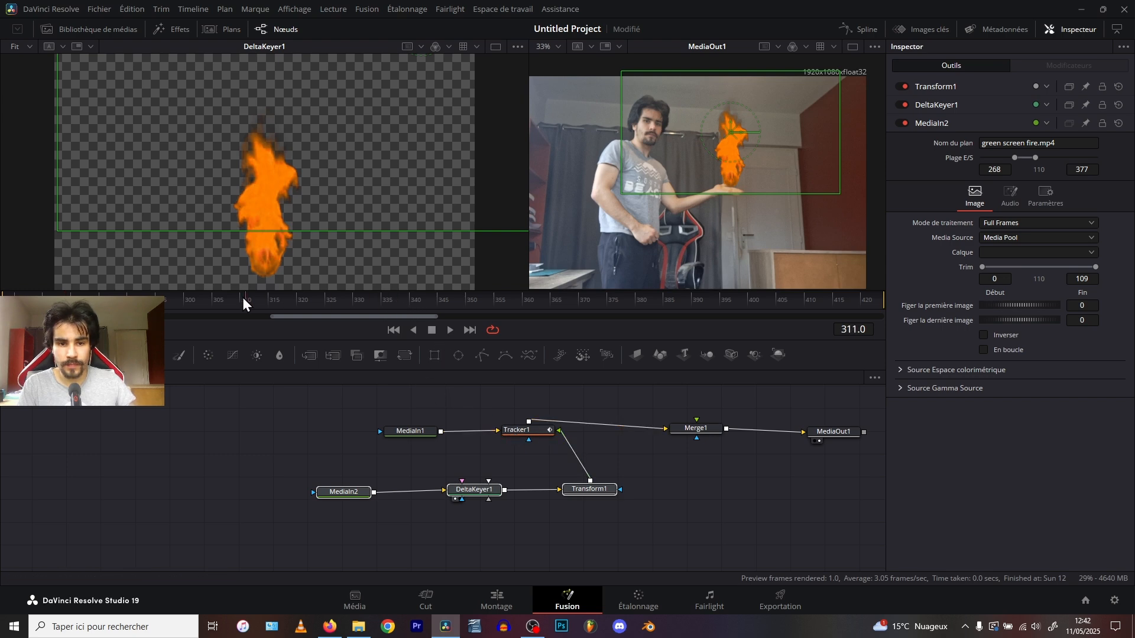
key("space")
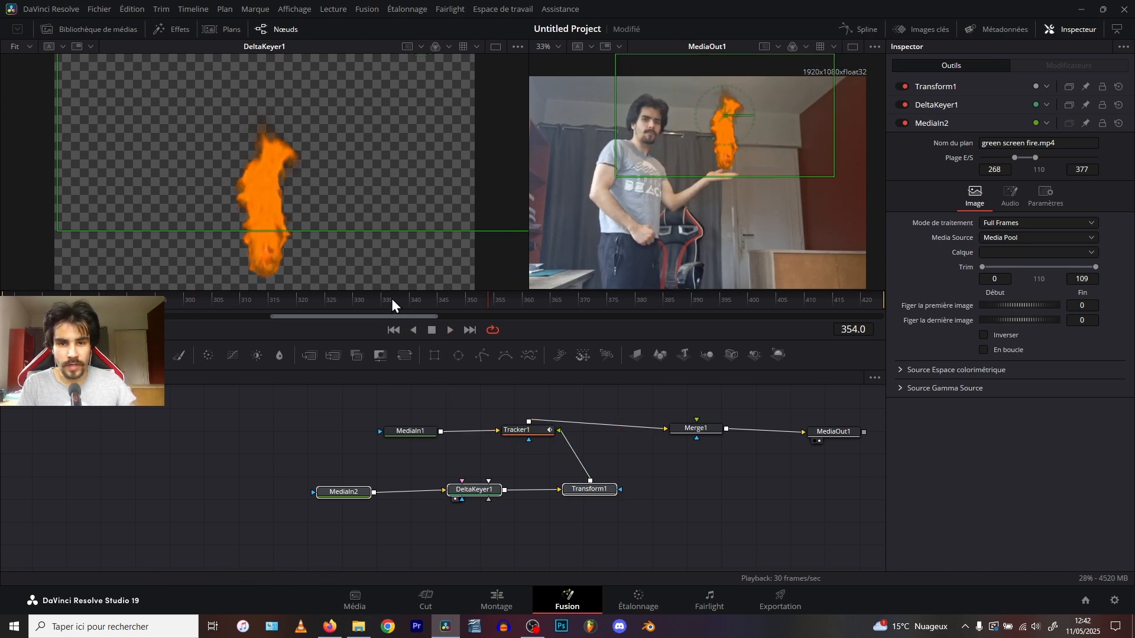
left_click(170, 302)
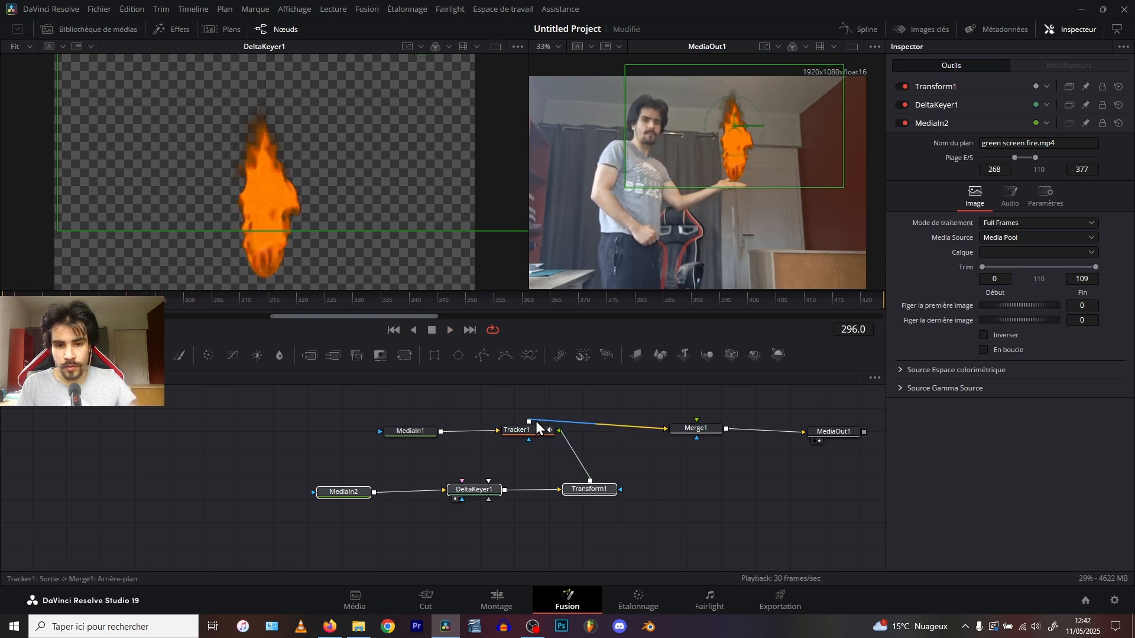
- Delete the Merge1 node so Tracker1 feeds MediaOut1 directly, and tidy the fire nodes below the tracker
left_click(689, 428)
key("Delete")
left_click(535, 428)
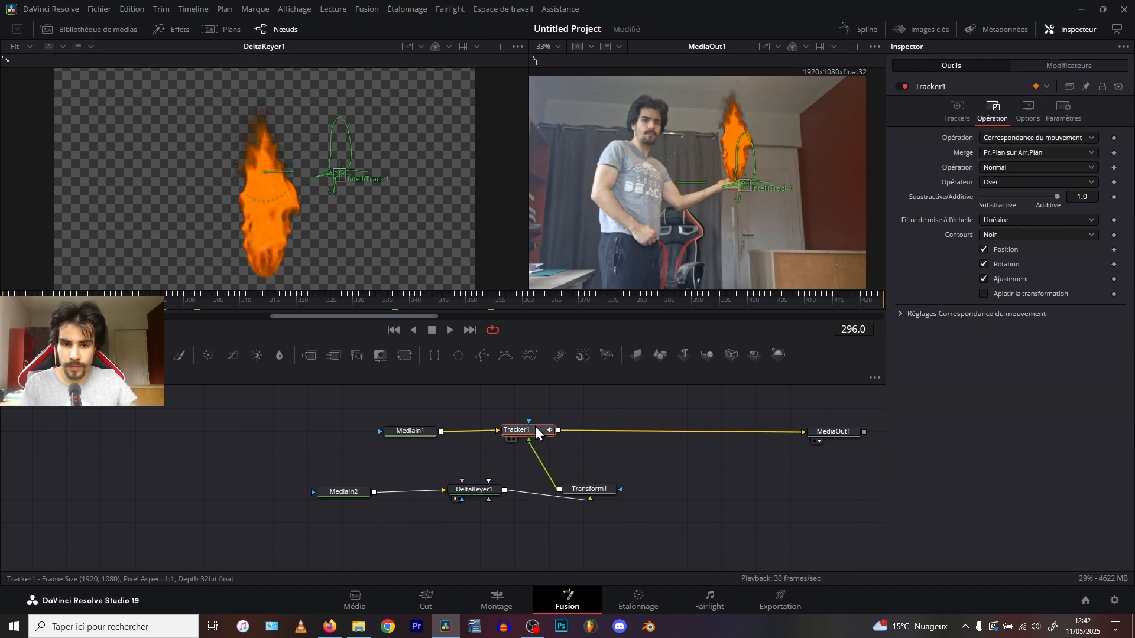
left_click_drag(618, 466, 279, 491)
left_click(645, 529)
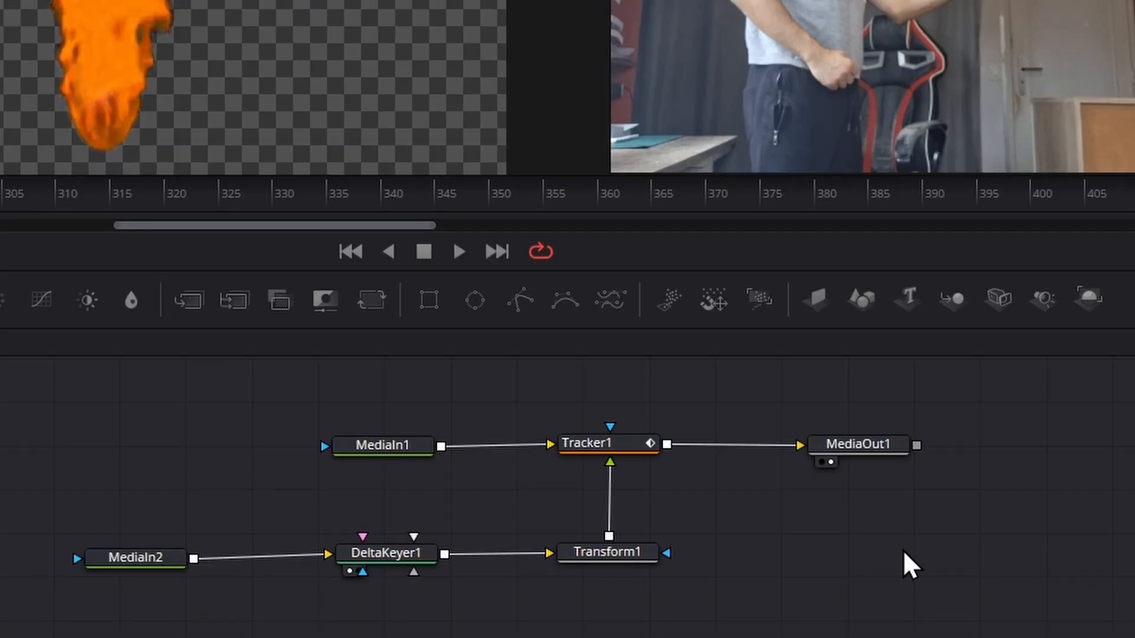
left_click_drag(976, 410, 0, 637)
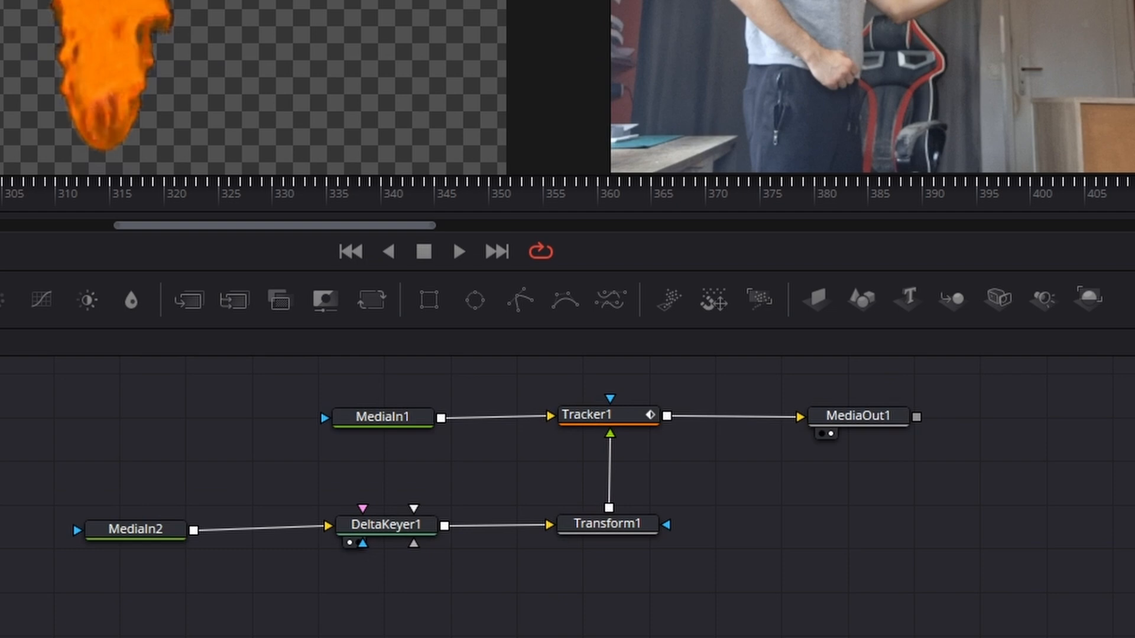
scroll(613, 636, "up", 2)
scroll(614, 637, "down", 1)
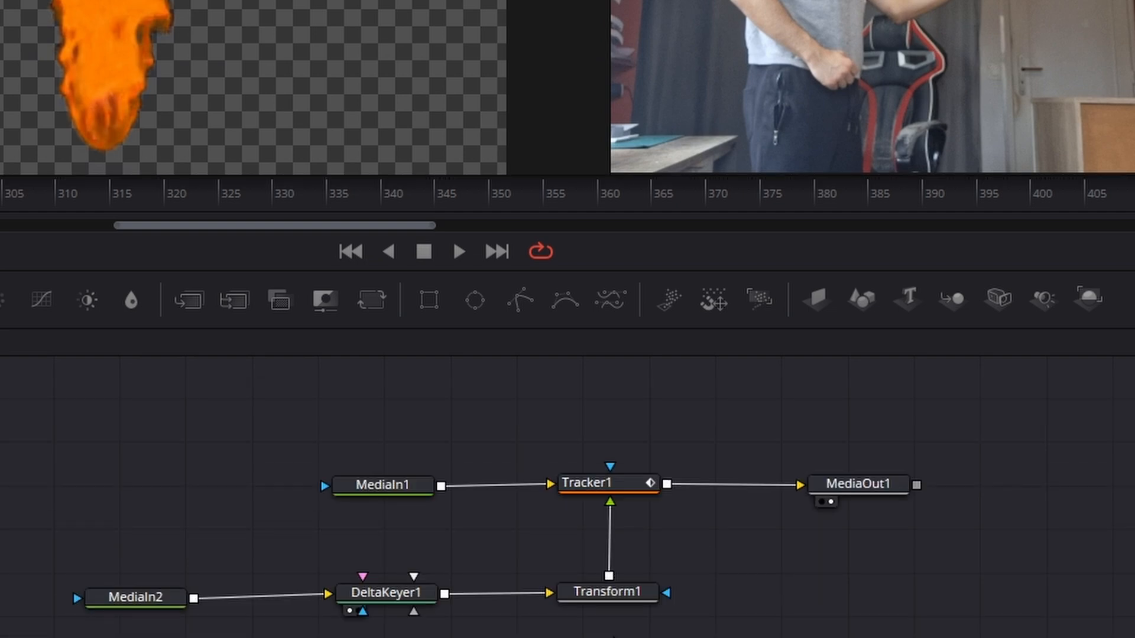
- Shift the fire in Transform1 to centre X 0.885, Y 1.084 so it sits on the palm
left_click(377, 492)
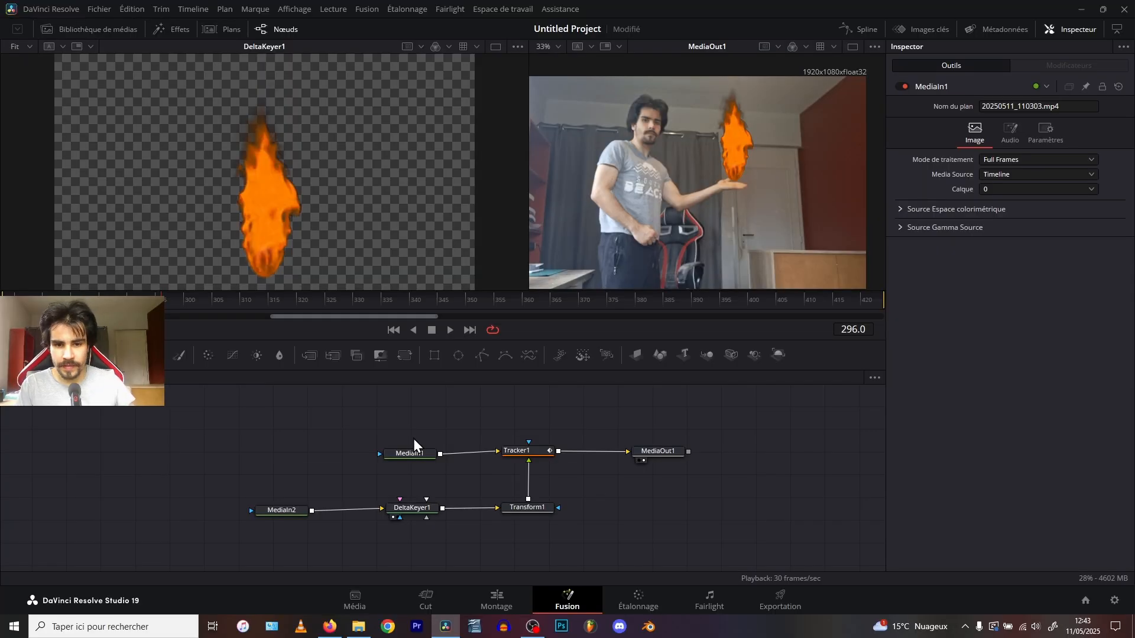
left_click(536, 505)
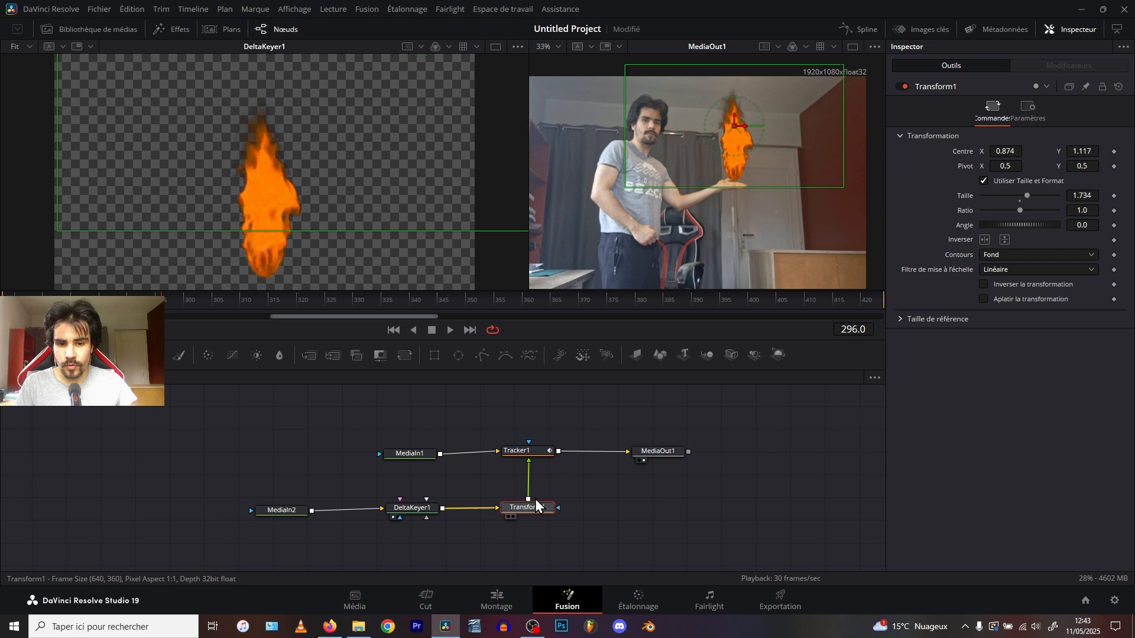
left_click_drag(1006, 152, 1030, 154)
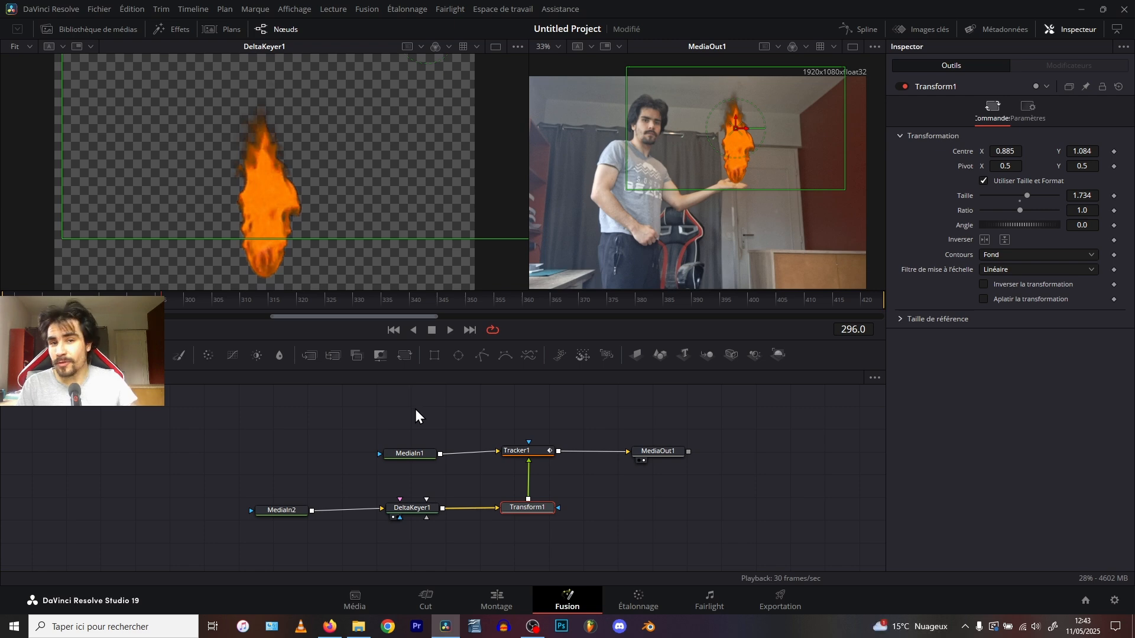
- Check MediaIn1's connection into Tracker1 and the tracker's match-move operation settings
left_click(515, 451)
left_click(401, 454)
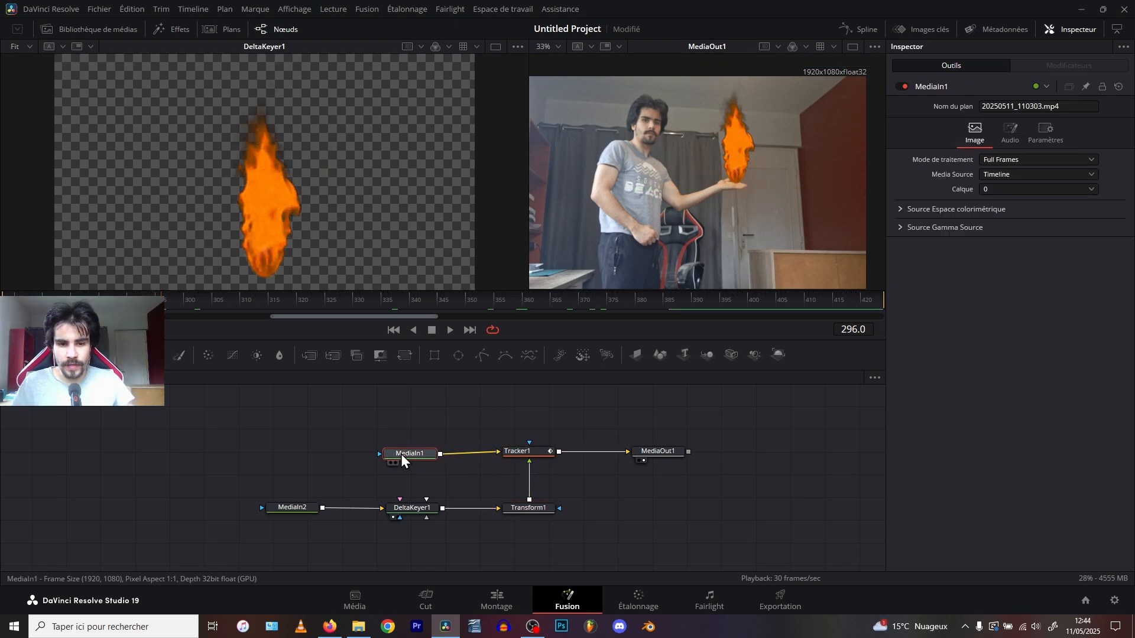
left_click(516, 451)
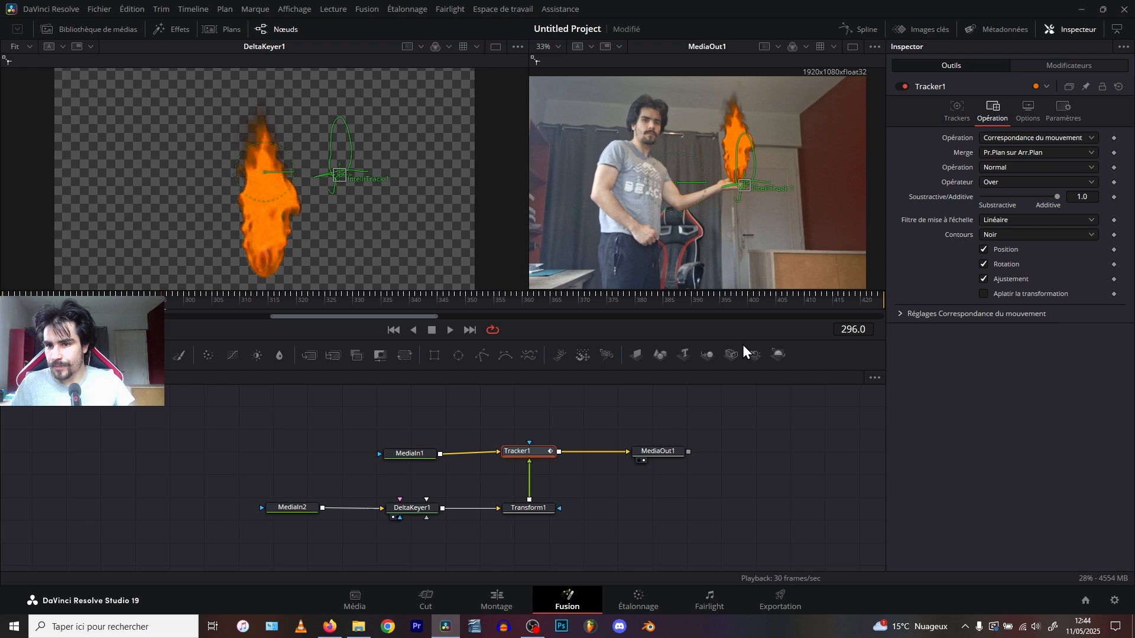
- Try the Lighten blend mode on Tracker1's match-move merge and settle on Color Dodge for the fire
left_click(1005, 168)
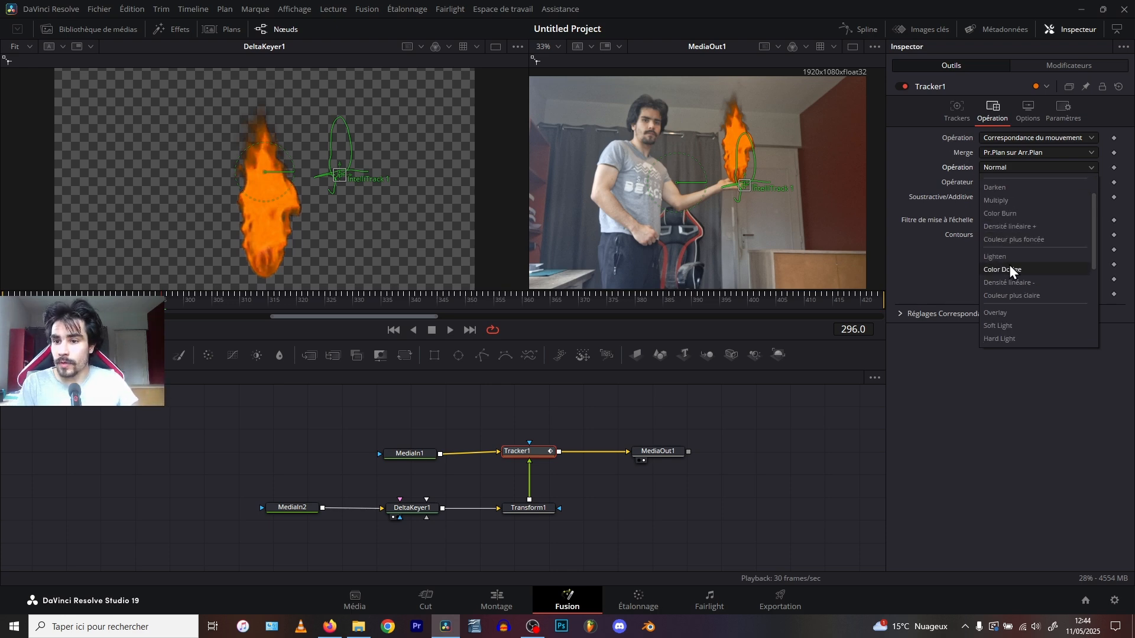
left_click(999, 260)
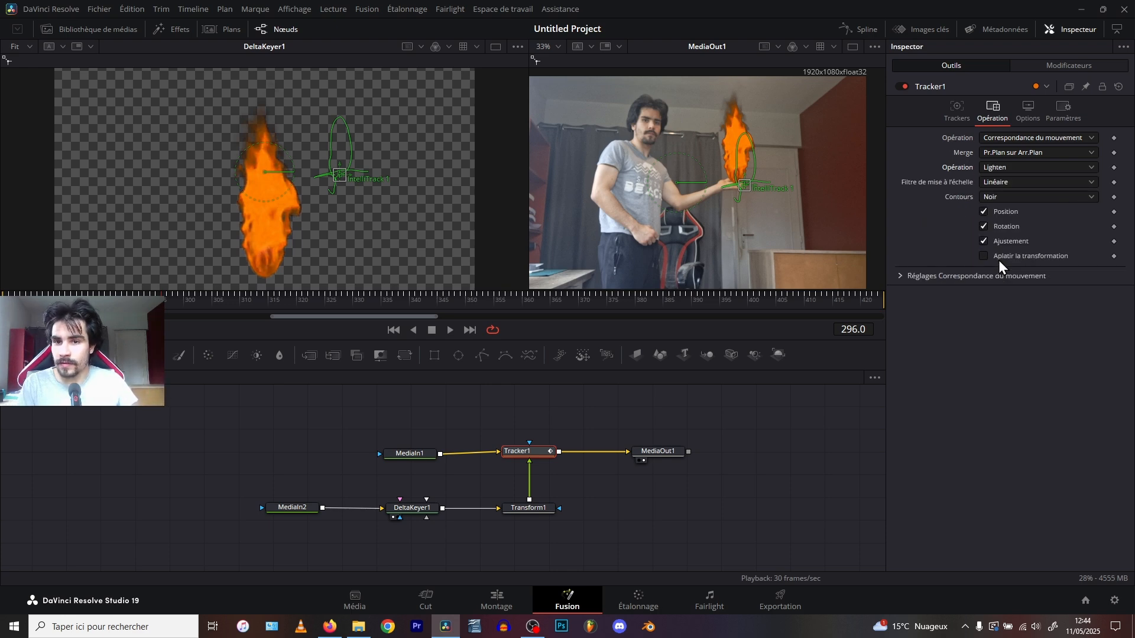
left_click(995, 168)
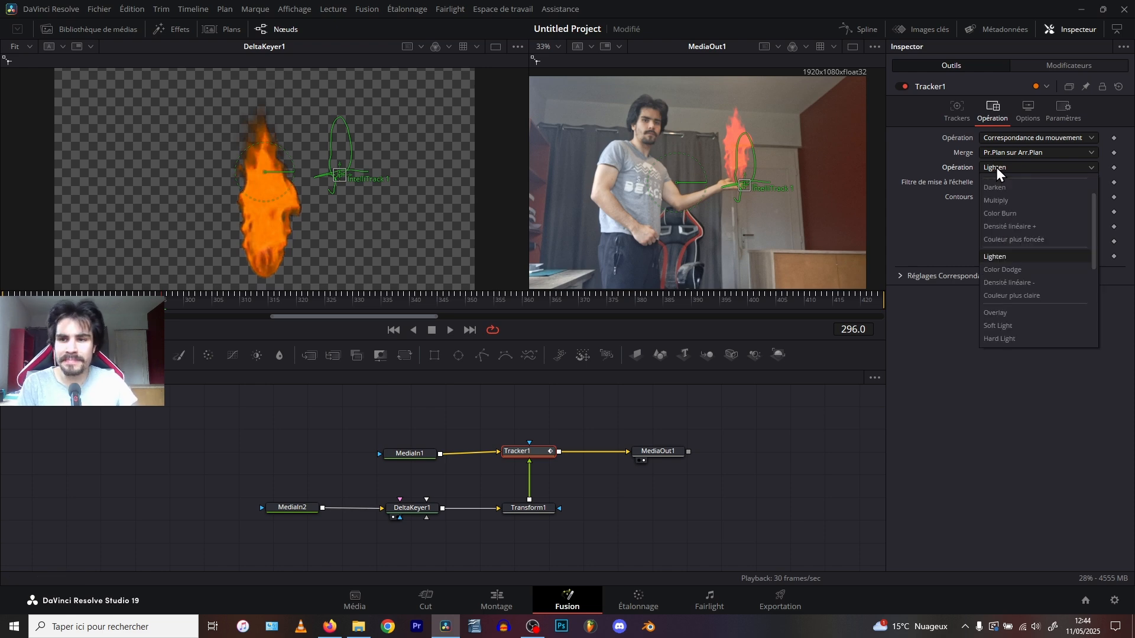
left_click(1008, 272)
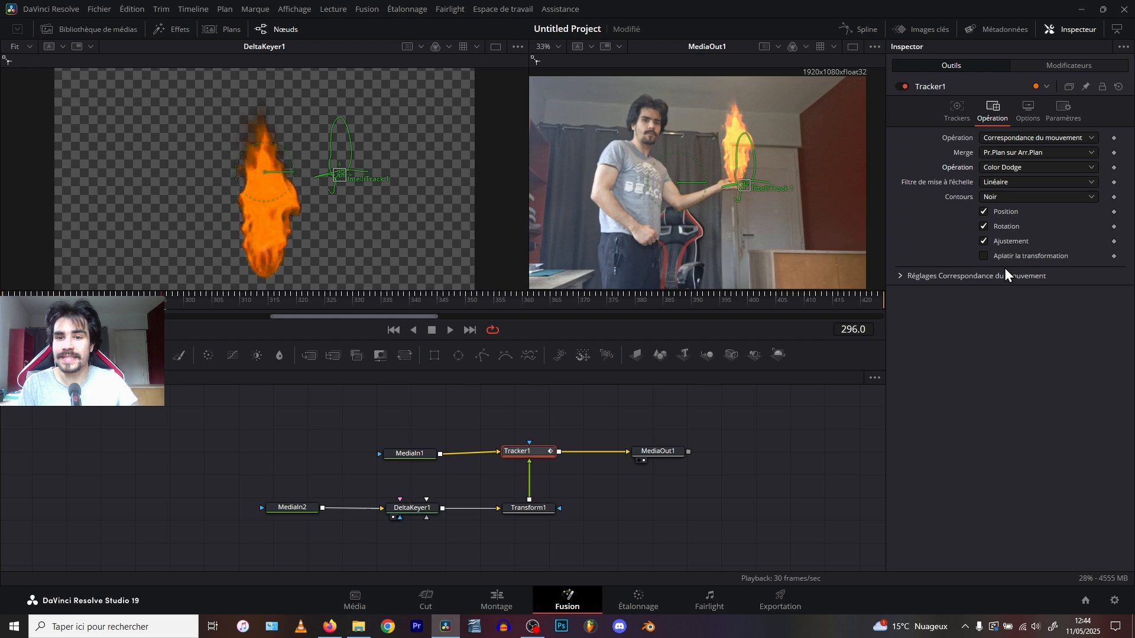
- Play the composite and scrub to frame 362 to check how the brightened fire sits on the moving hand
key("space")
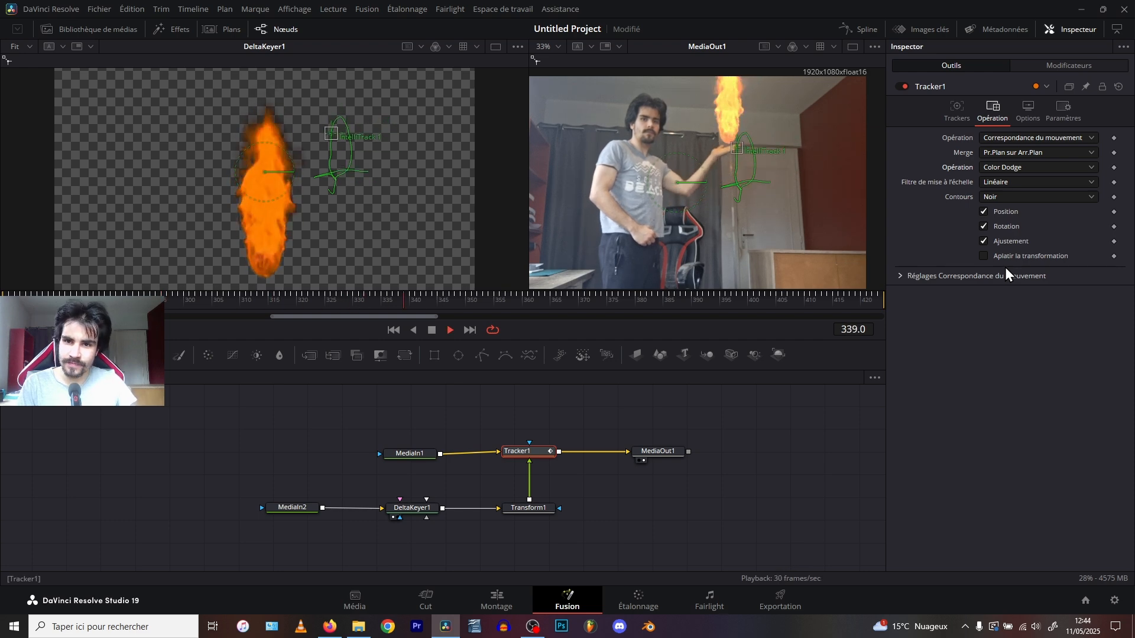
key("space")
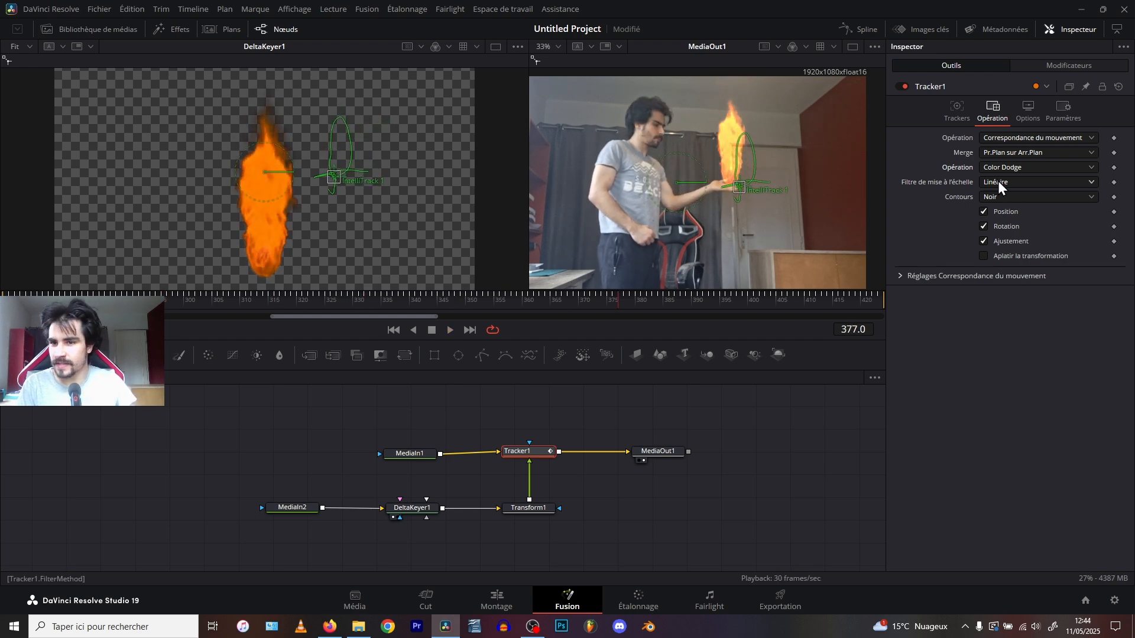
left_click(457, 300)
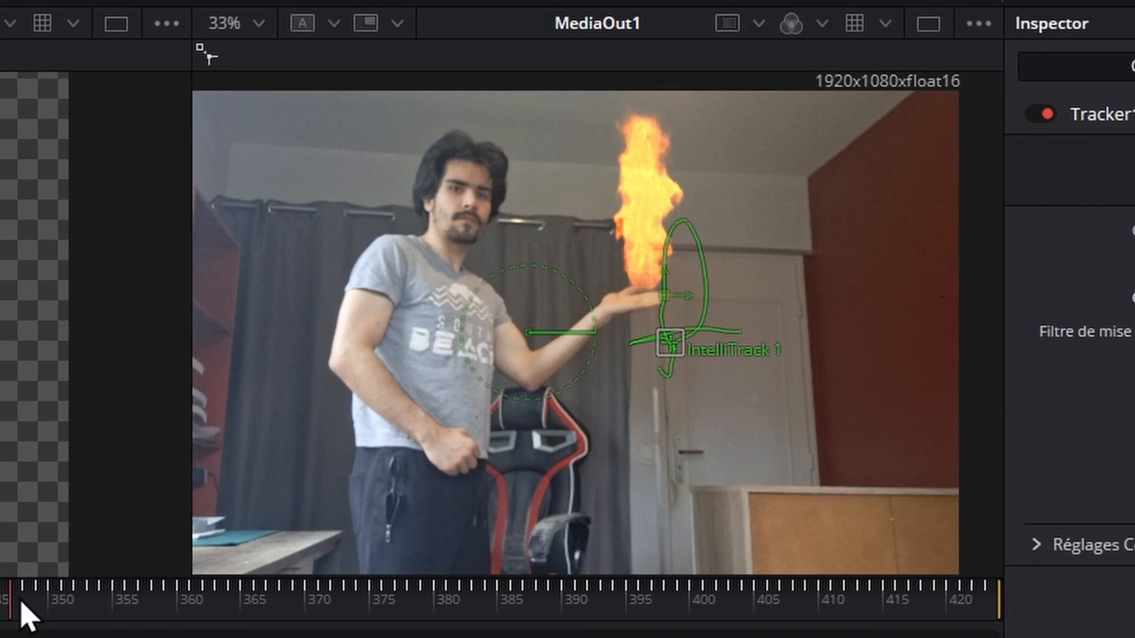
left_click_drag(21, 603, 201, 632)
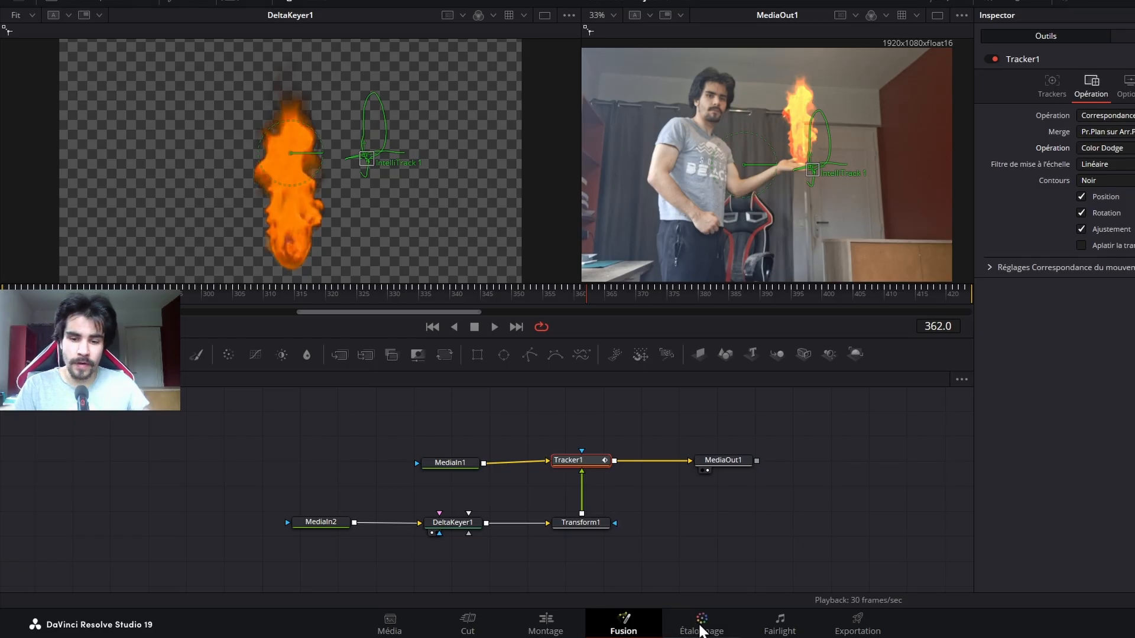
- Add a second serial node after corrector node 01 in the clip's color grade and line the two nodes up
left_click(699, 623)
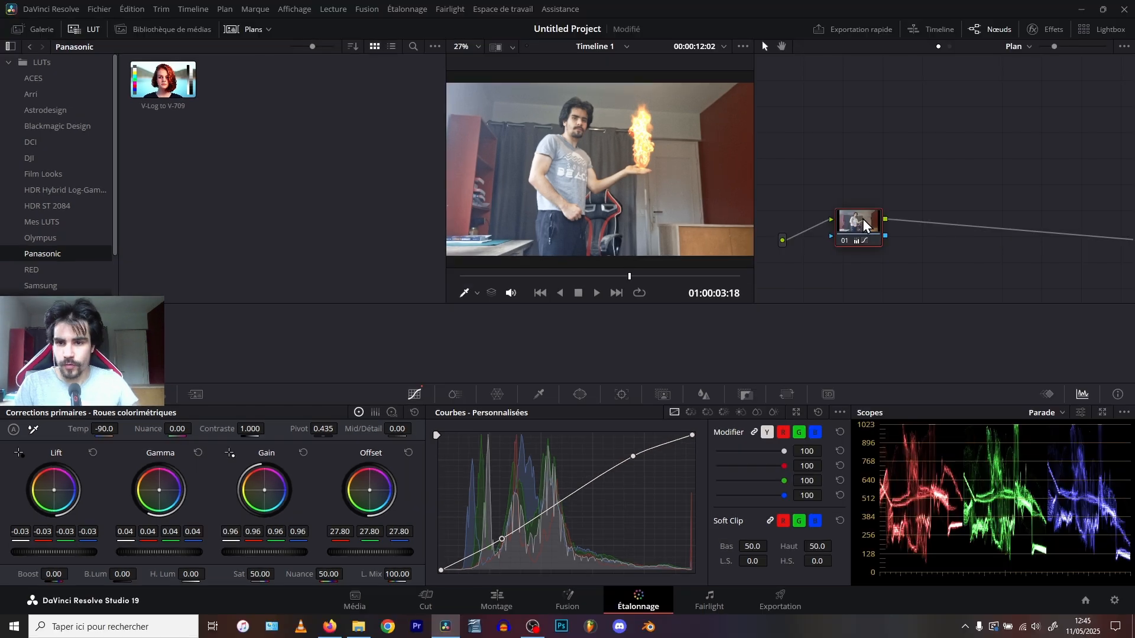
left_click_drag(864, 224, 911, 224)
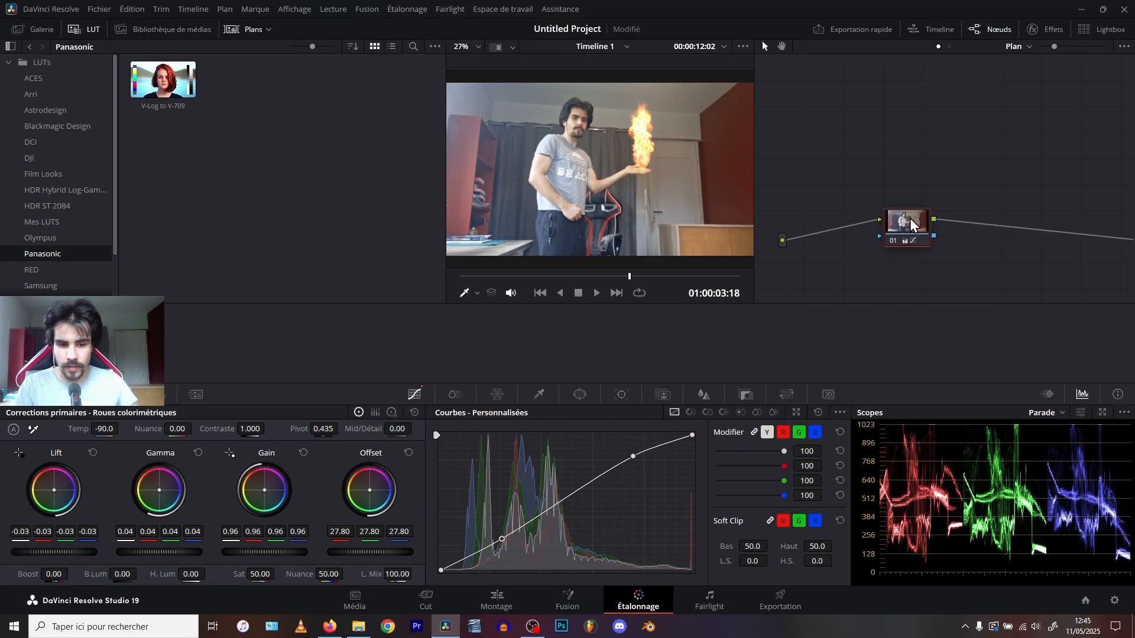
key("alt+s")
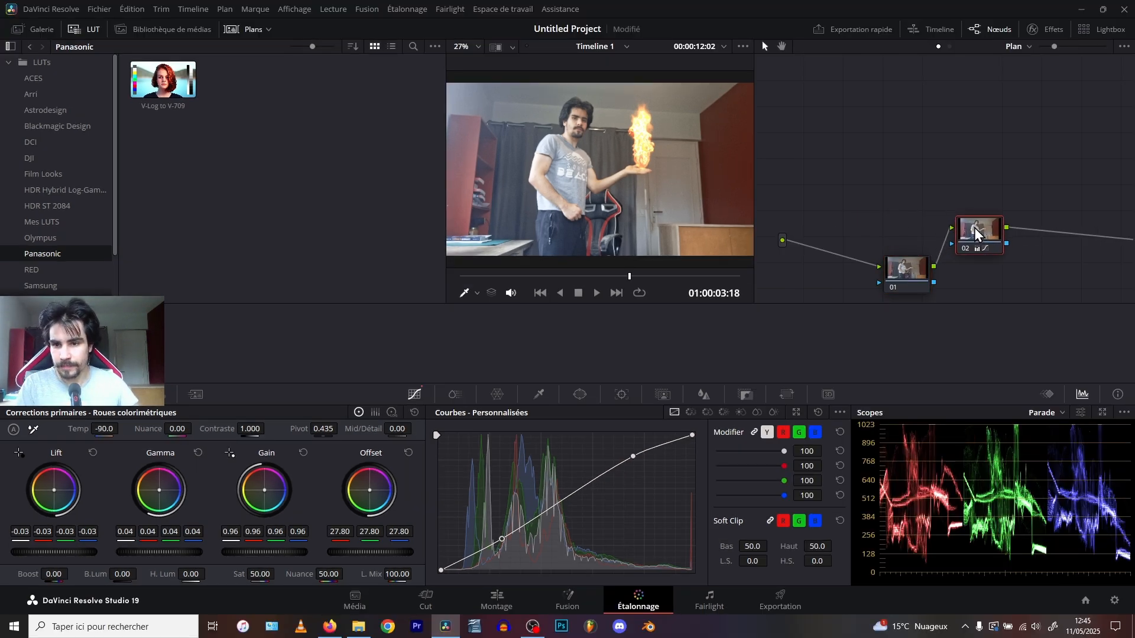
left_click_drag(836, 231, 1027, 235)
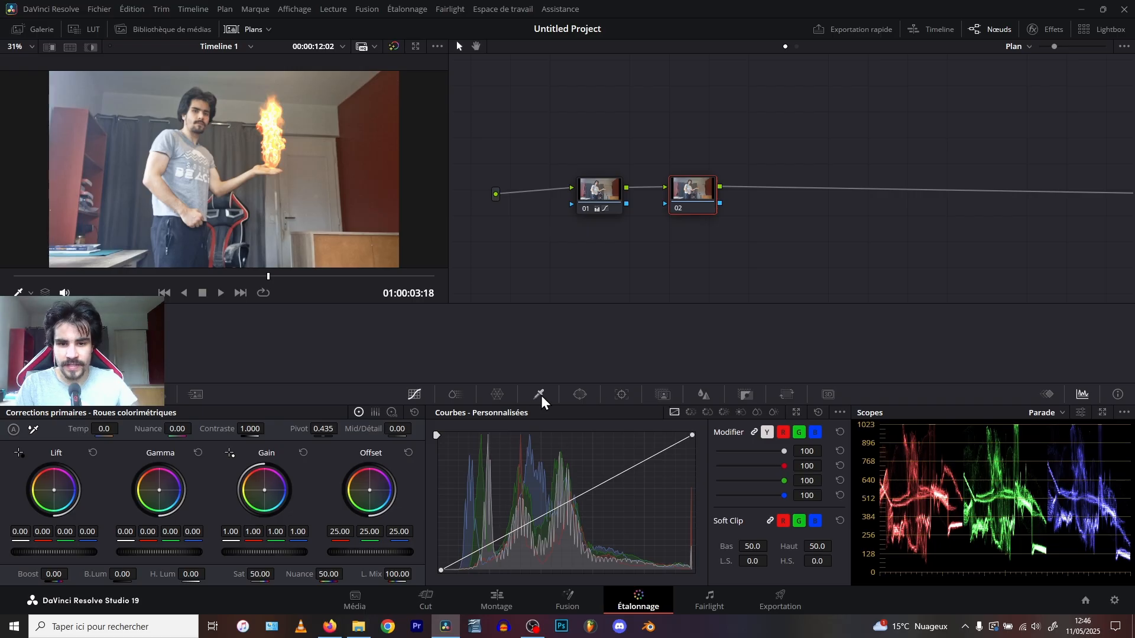
- Isolate the skin of the hand holding the fire on node 02 by sampling it with the HSL qualifier
left_click(540, 395)
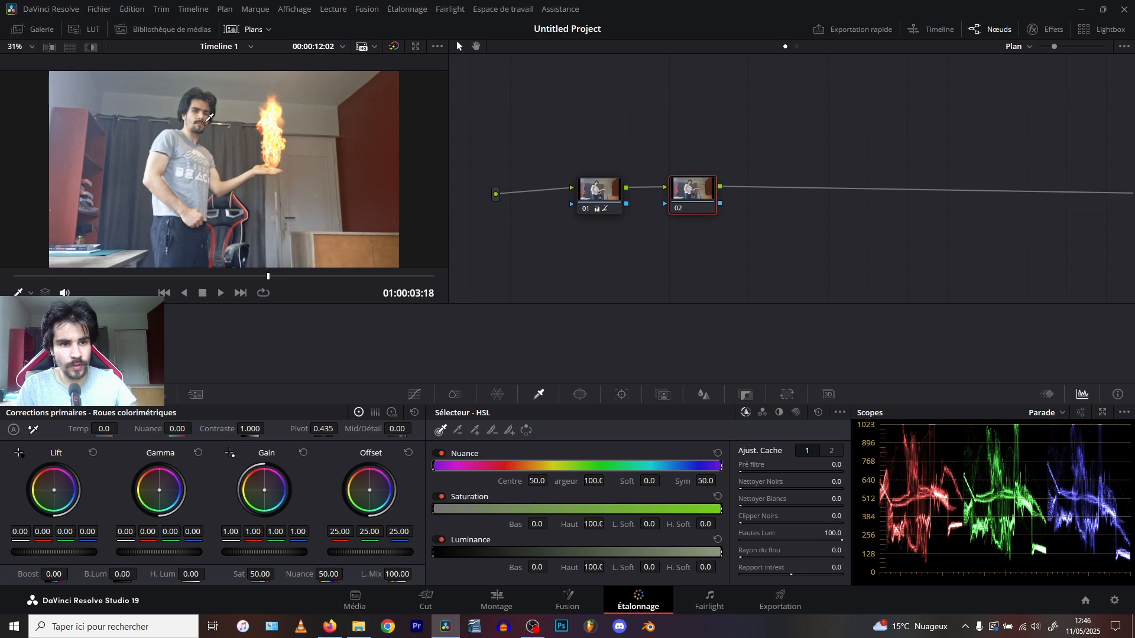
left_click(209, 119)
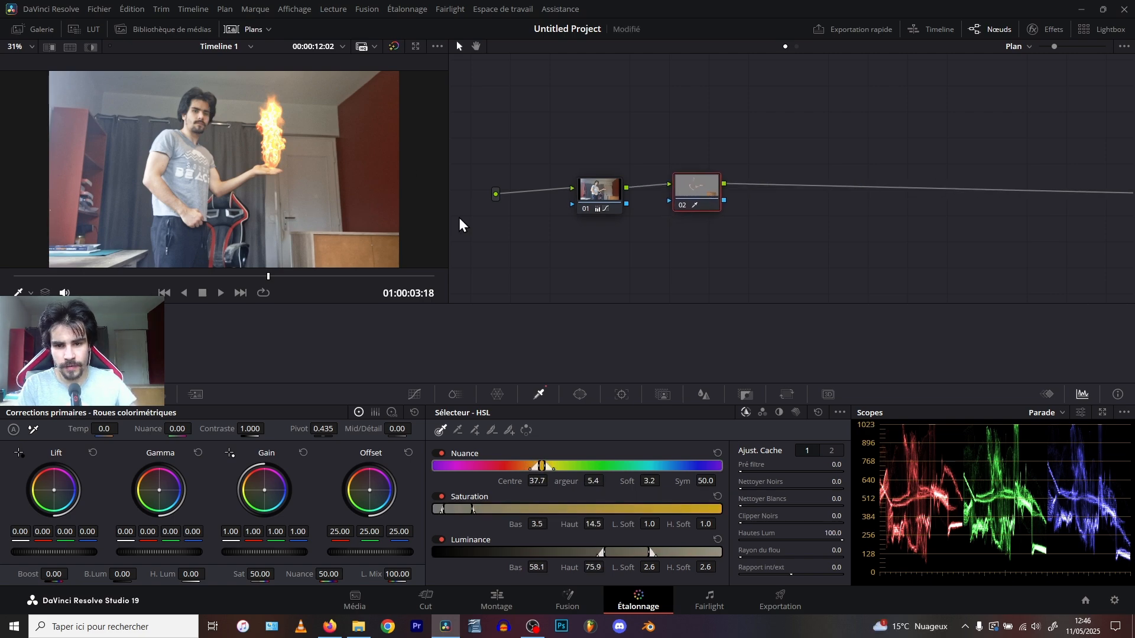
left_click(265, 165)
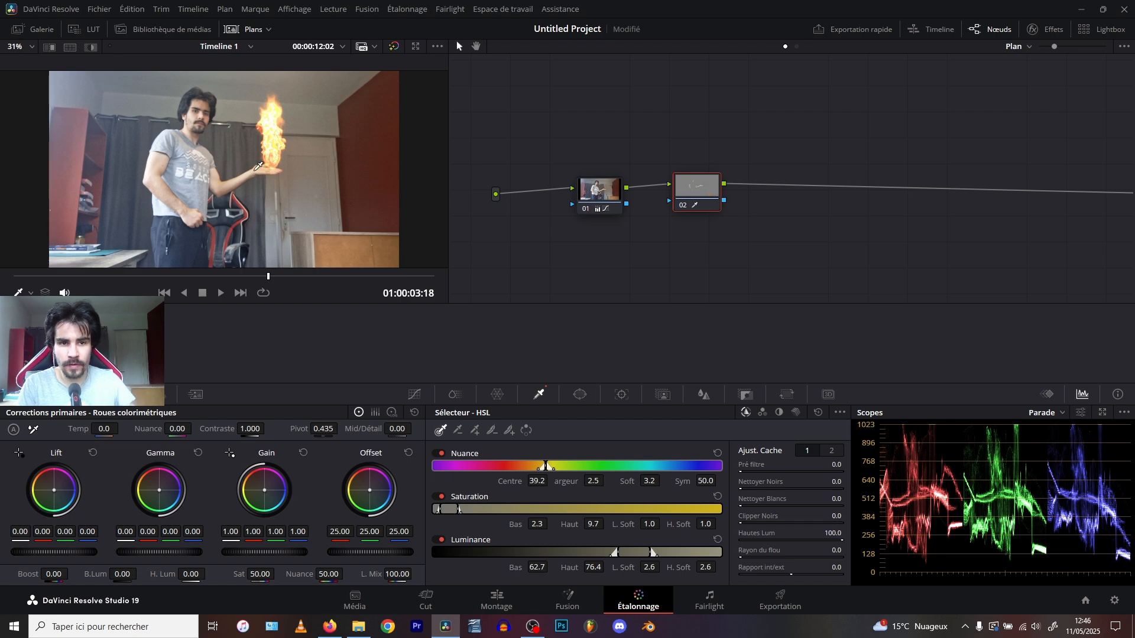
left_click(379, 99)
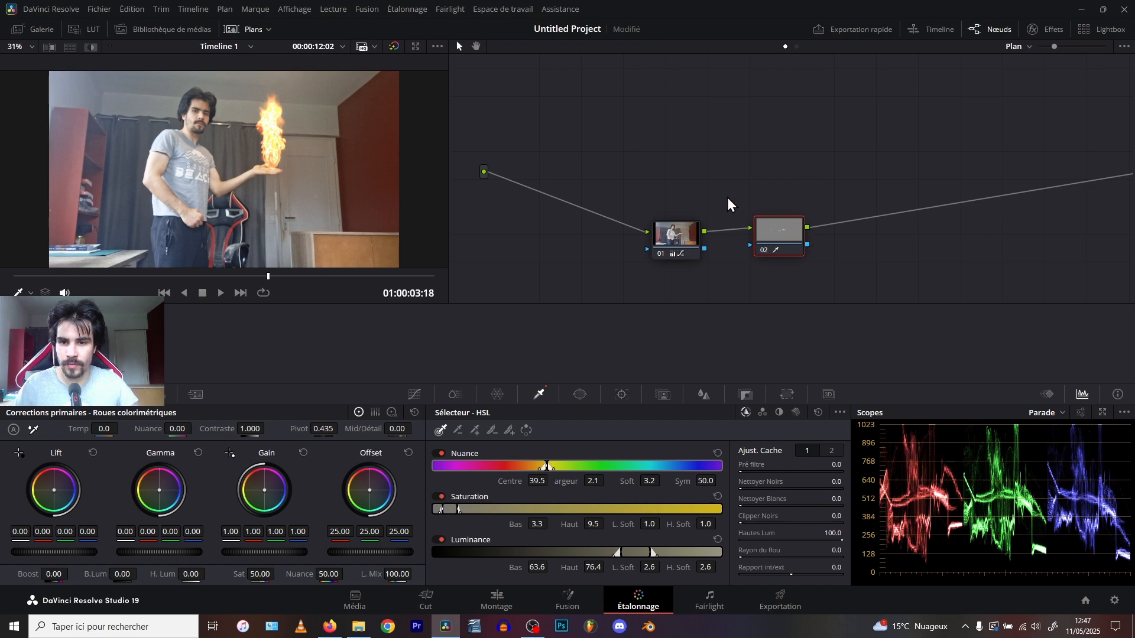
- Warm node 02's qualified skin toward orange with gamma 0.14, -0.02, -0.17 and offset 47.02, 33.43, 23.39 for red, green, blue
left_click_drag(788, 238, 794, 228)
left_click_drag(668, 235, 640, 216)
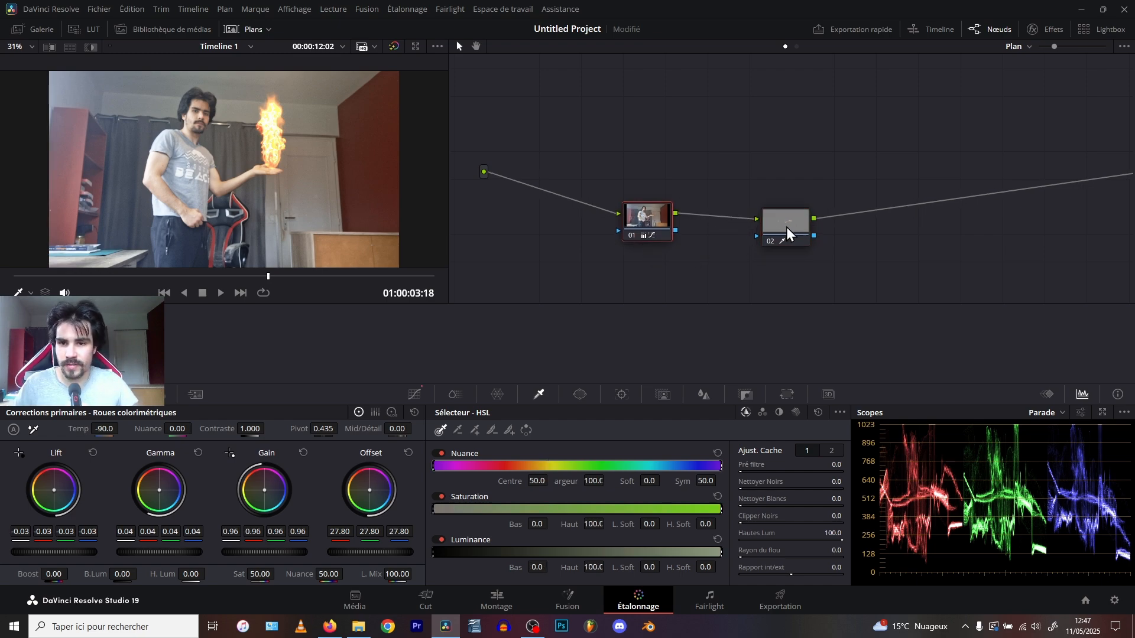
left_click(788, 235)
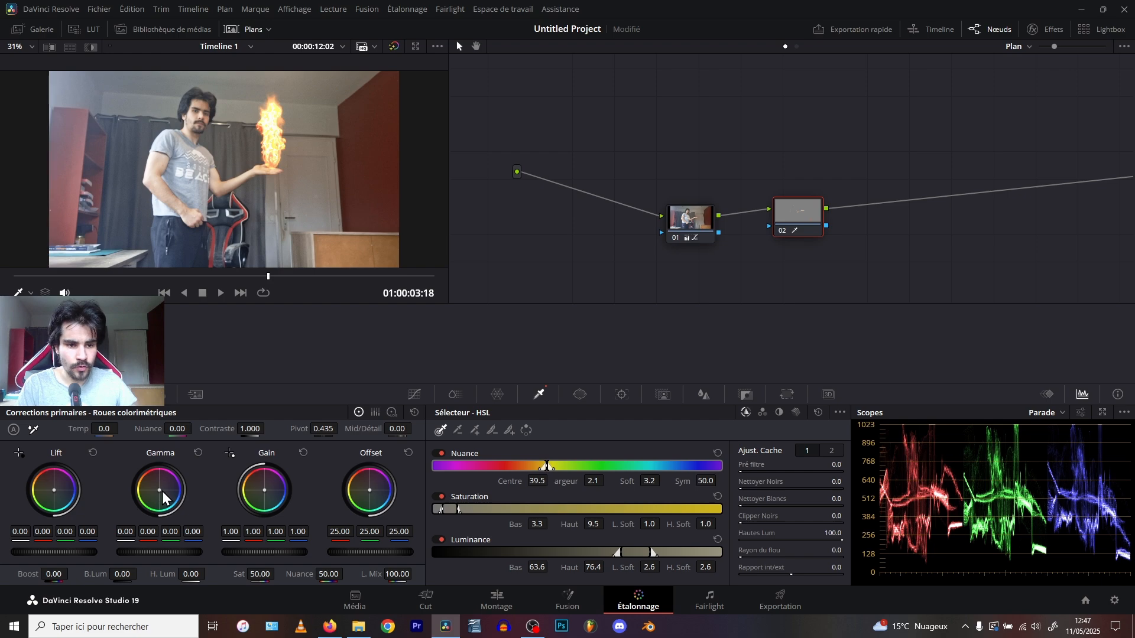
left_click_drag(164, 499, 146, 486)
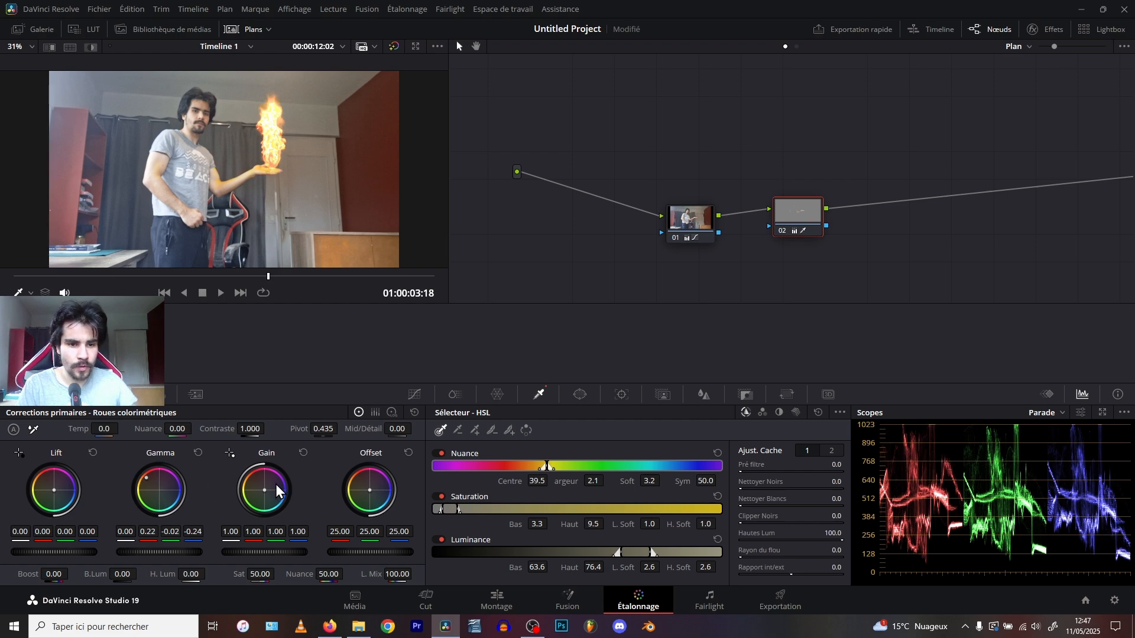
left_click_drag(366, 488, 366, 486)
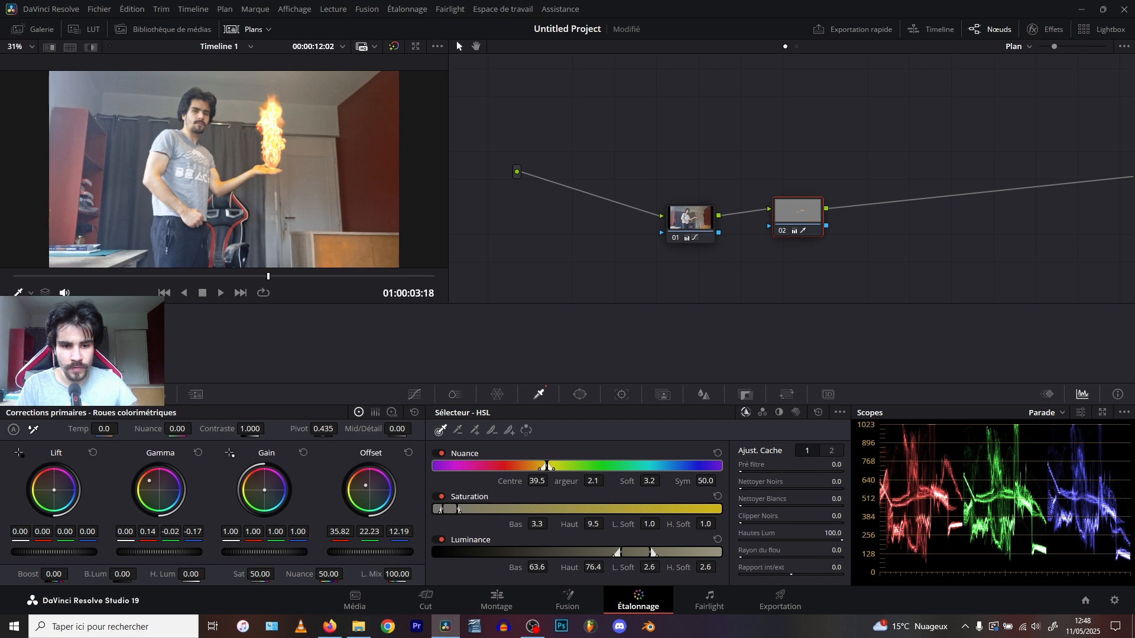
left_click_drag(366, 552, 398, 552)
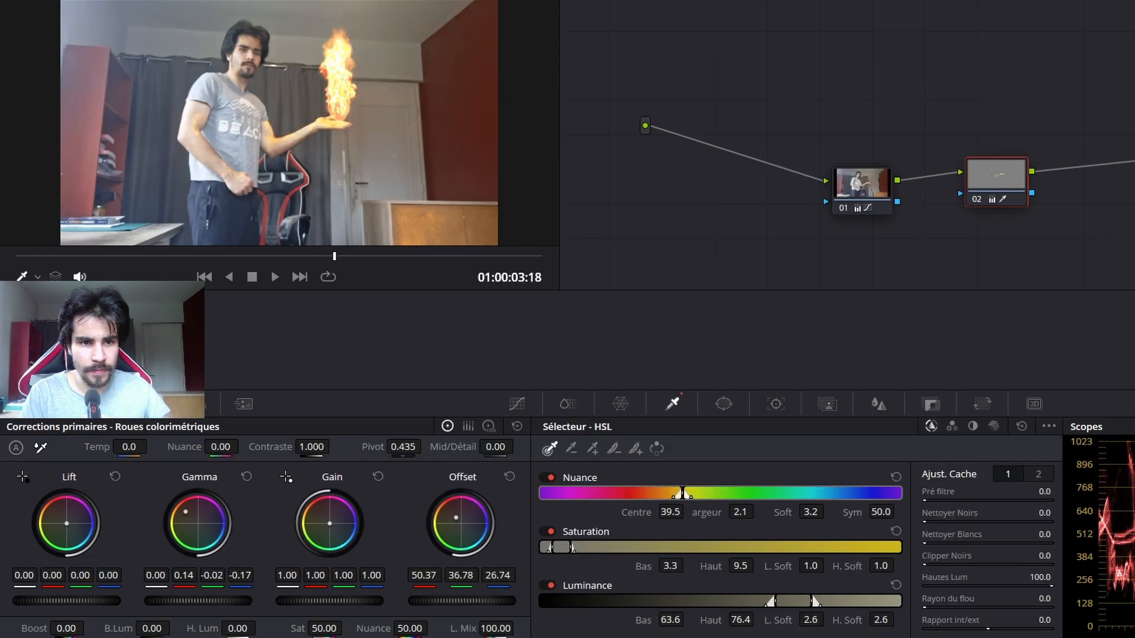
left_click_drag(399, 552, 392, 552)
- Preview the edit at 01:00:01:06 and strengthen node 02's glow to RGB gamma 0.13, -0.02, -0.13 and offset 60.15, 41.34, 28.63
left_click(495, 612)
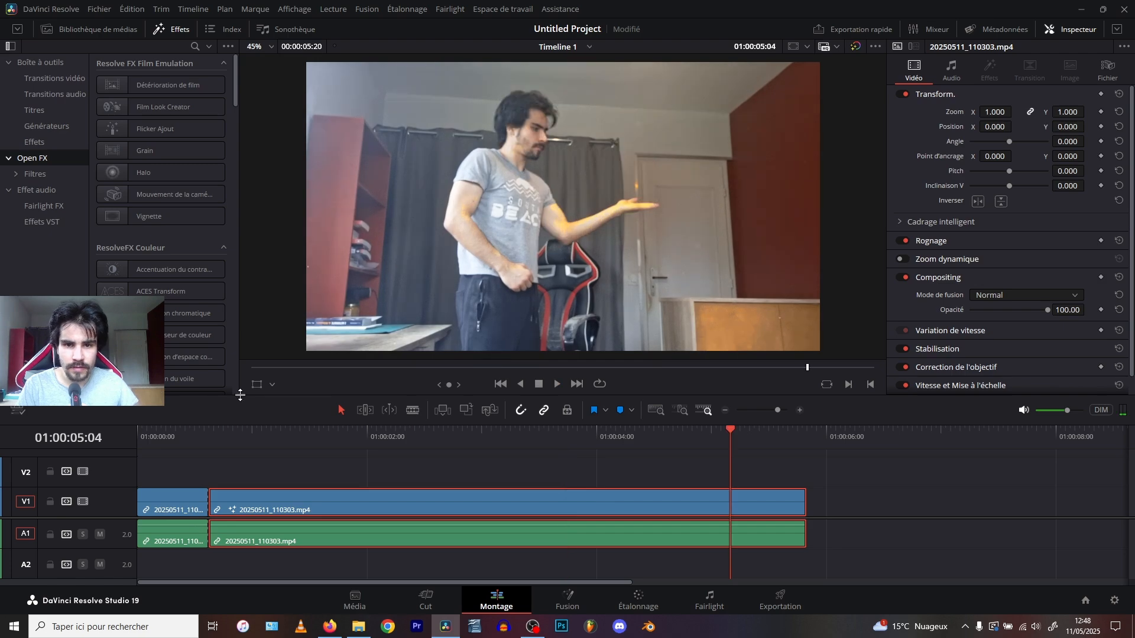
left_click(279, 442)
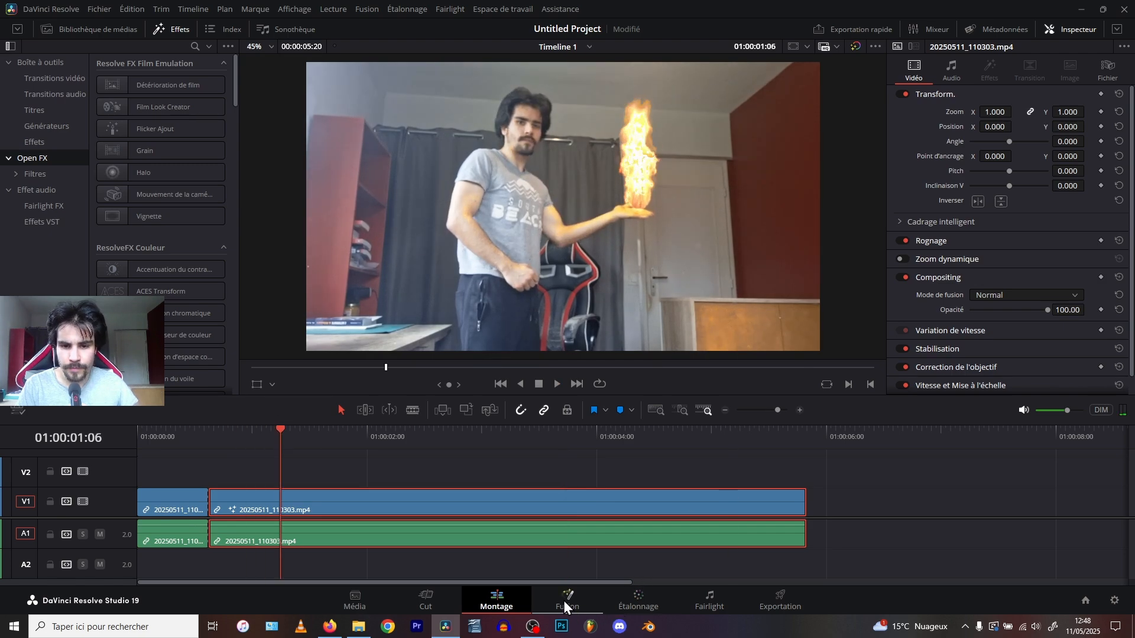
left_click(634, 601)
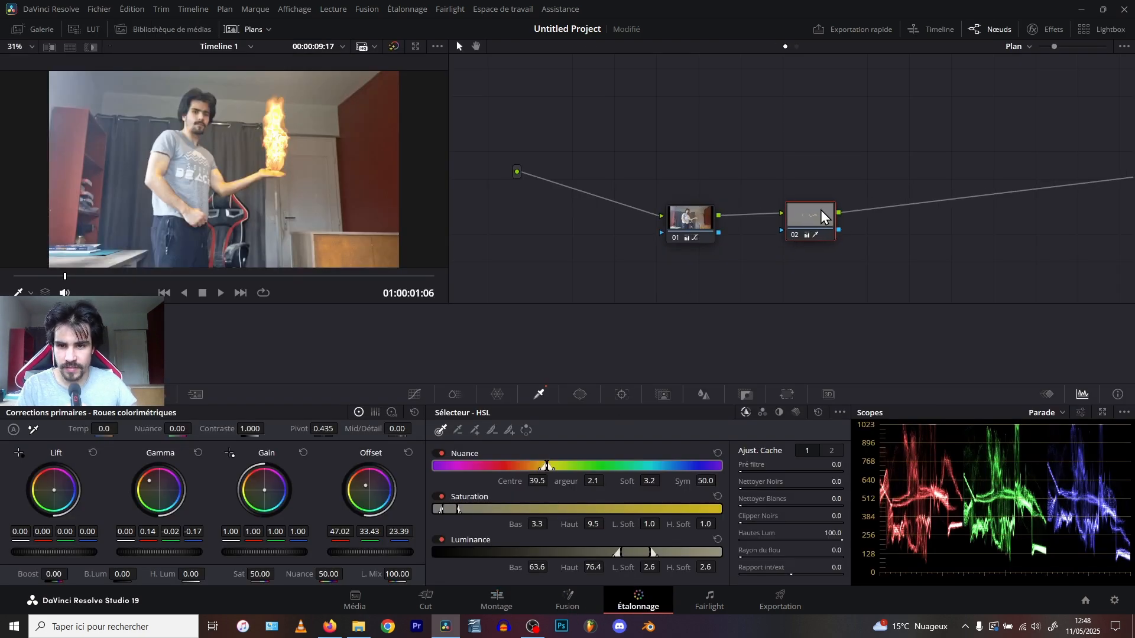
left_click_drag(366, 485, 364, 483)
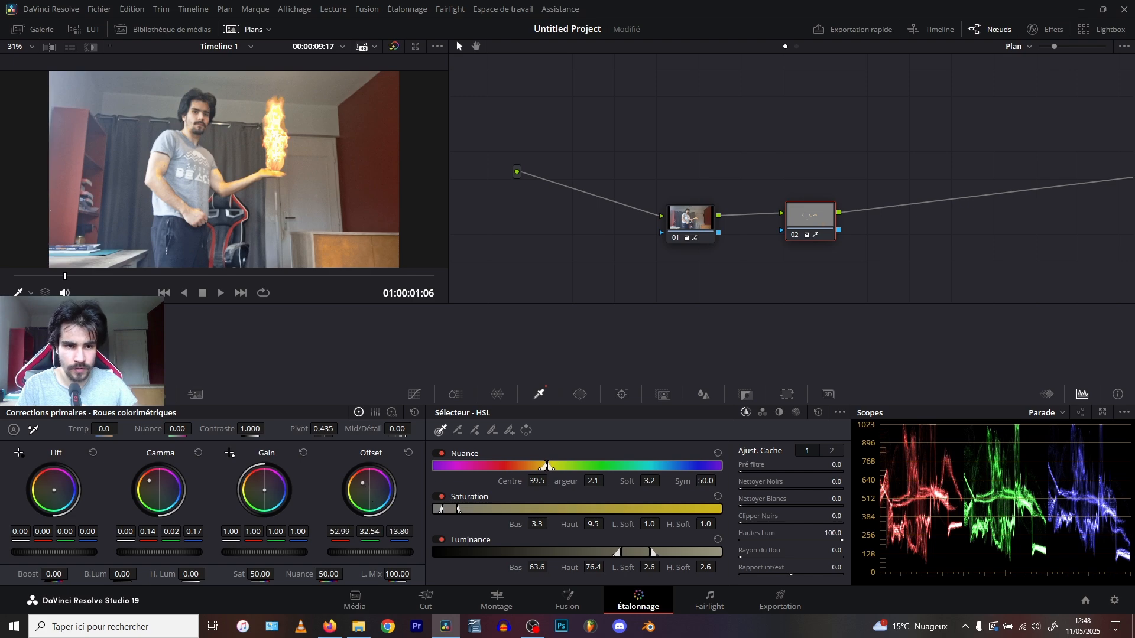
left_click_drag(148, 480, 149, 481)
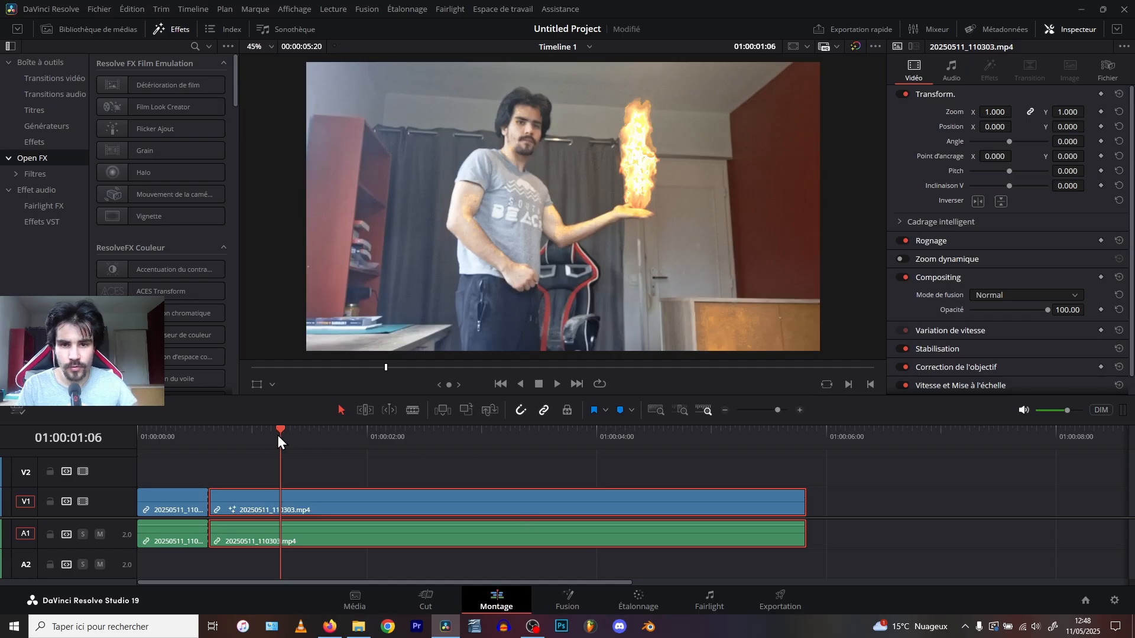
- Check the glow at 01:00:01:13 in the edit and soften node 02 by setting its key output gain to 0.551
left_click_drag(278, 435, 313, 435)
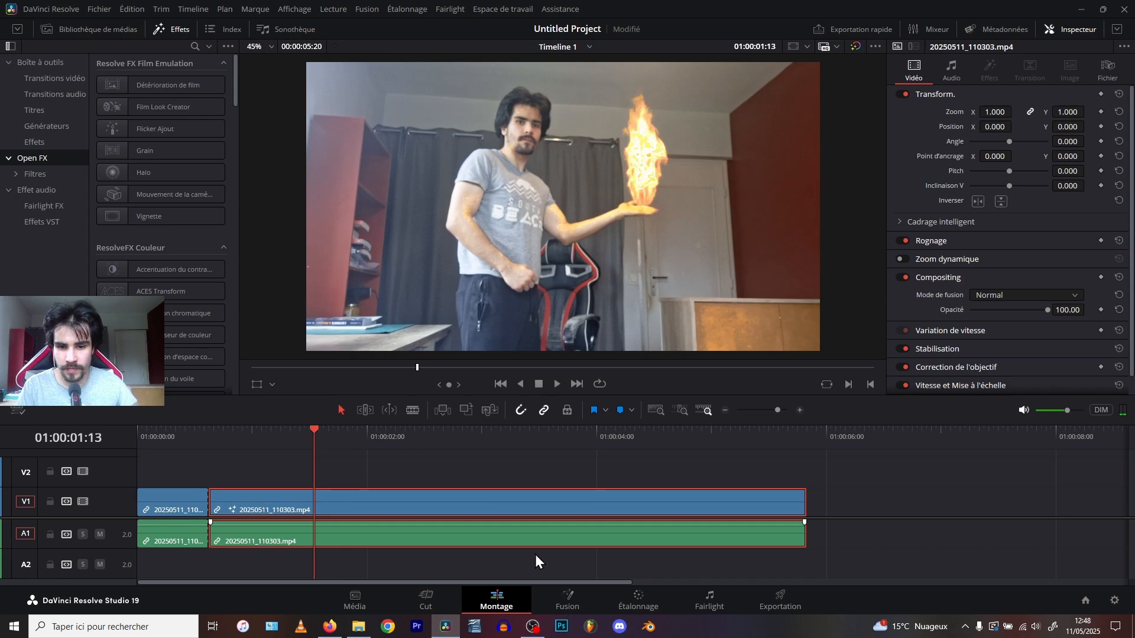
left_click(633, 603)
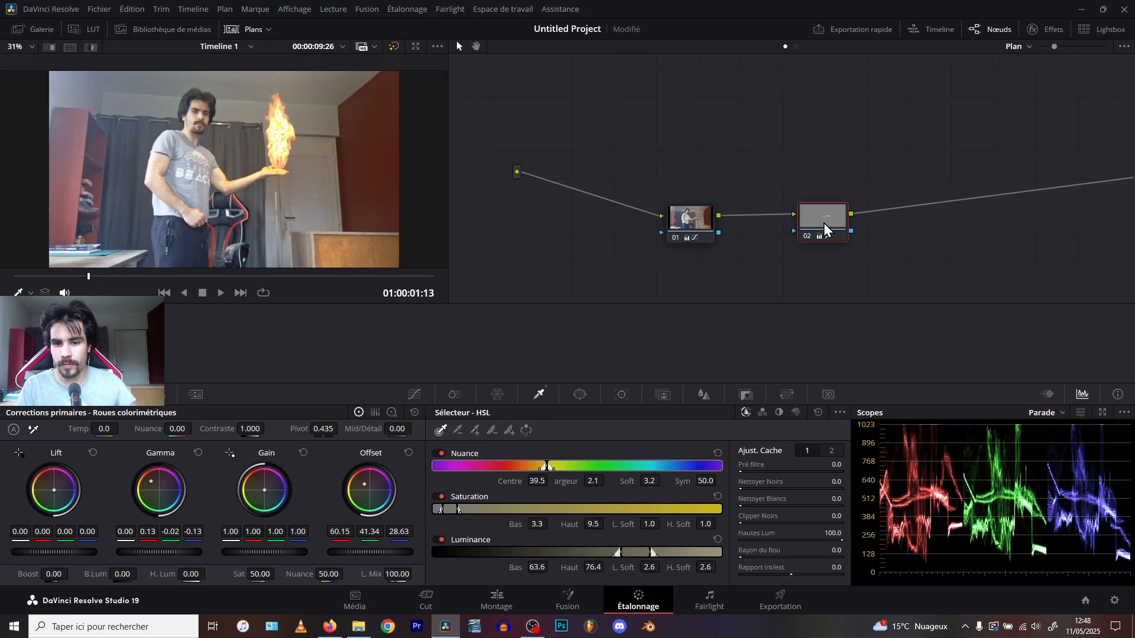
left_click(746, 397)
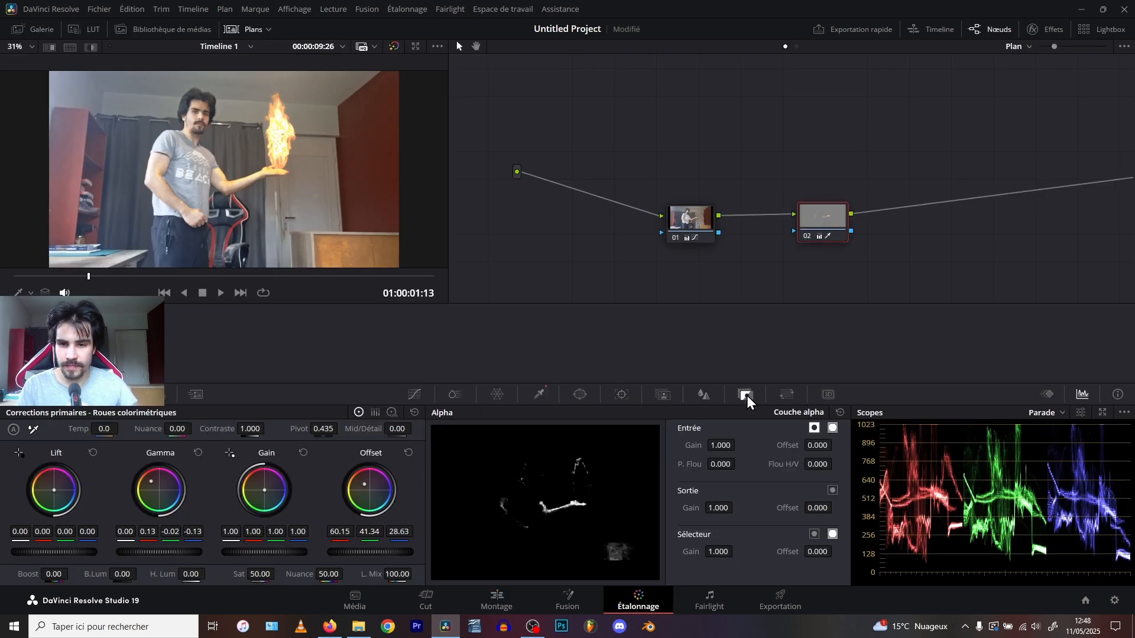
left_click_drag(717, 510, 687, 510)
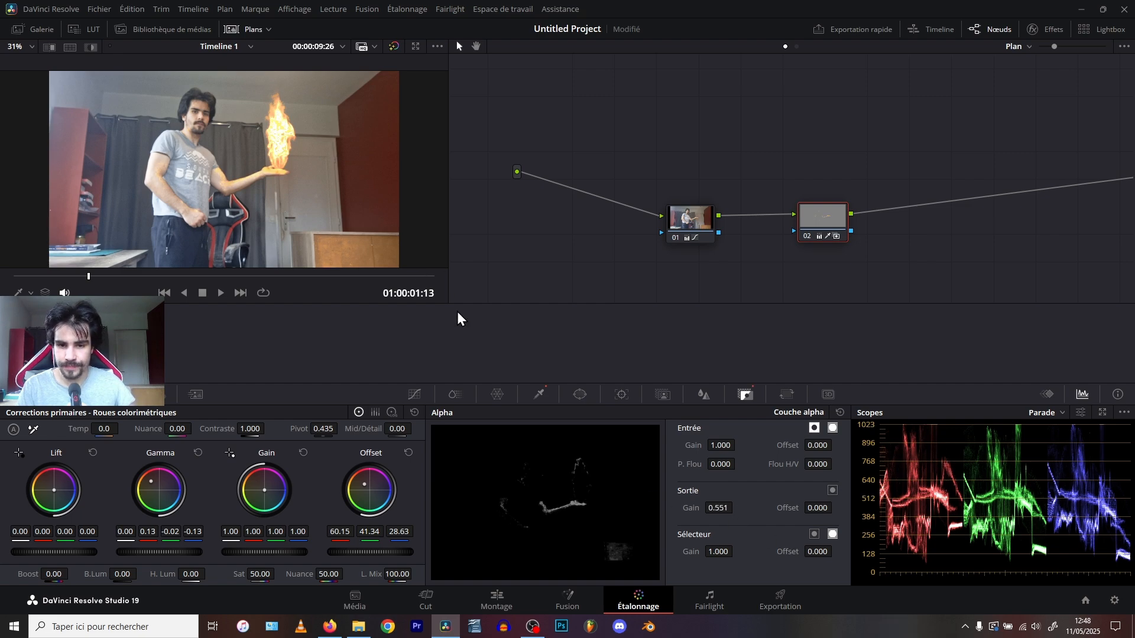
- Play the graded fire shot in the edit timeline and full screen to review the fire and hand glow
left_click(500, 601)
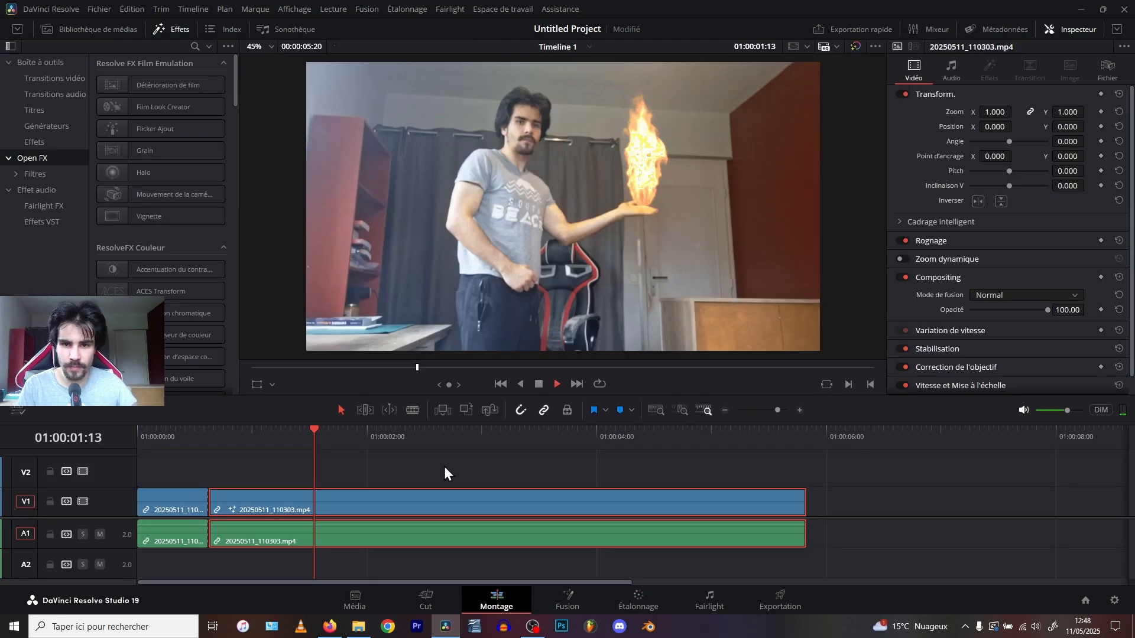
key("space")
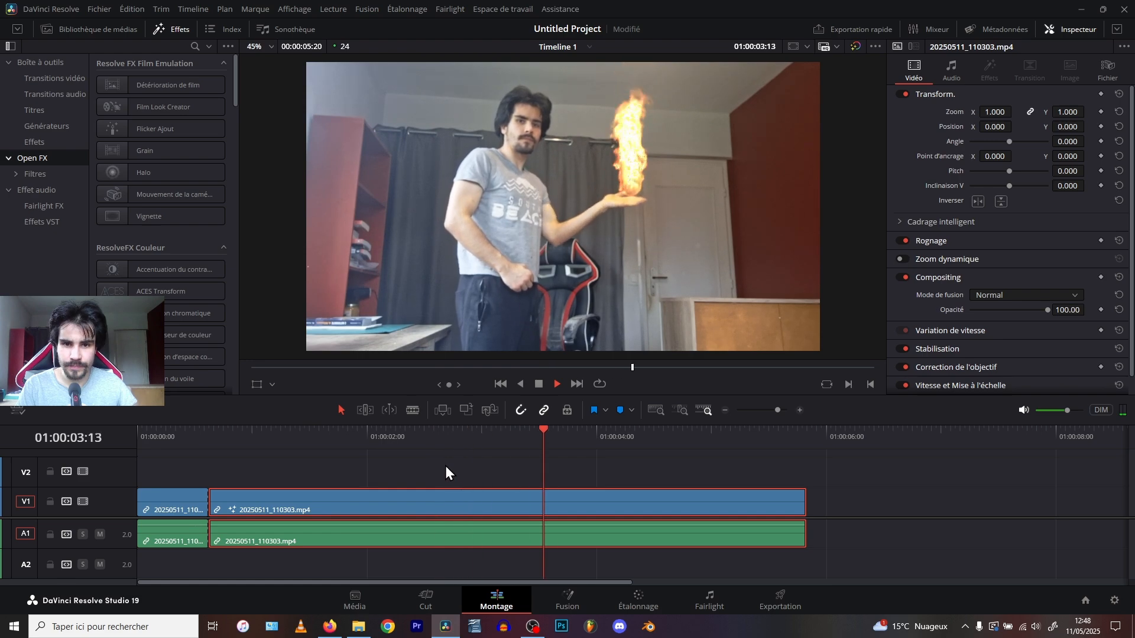
key("space")
left_click(243, 458)
left_click_drag(248, 441, 341, 437)
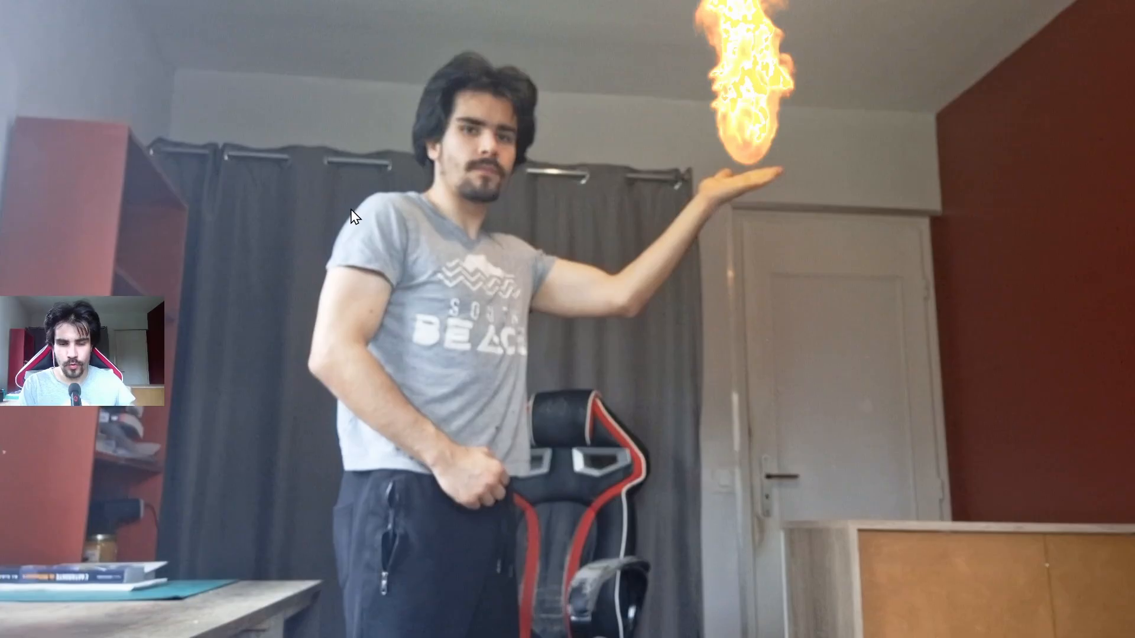
mouse_move(397, 247)
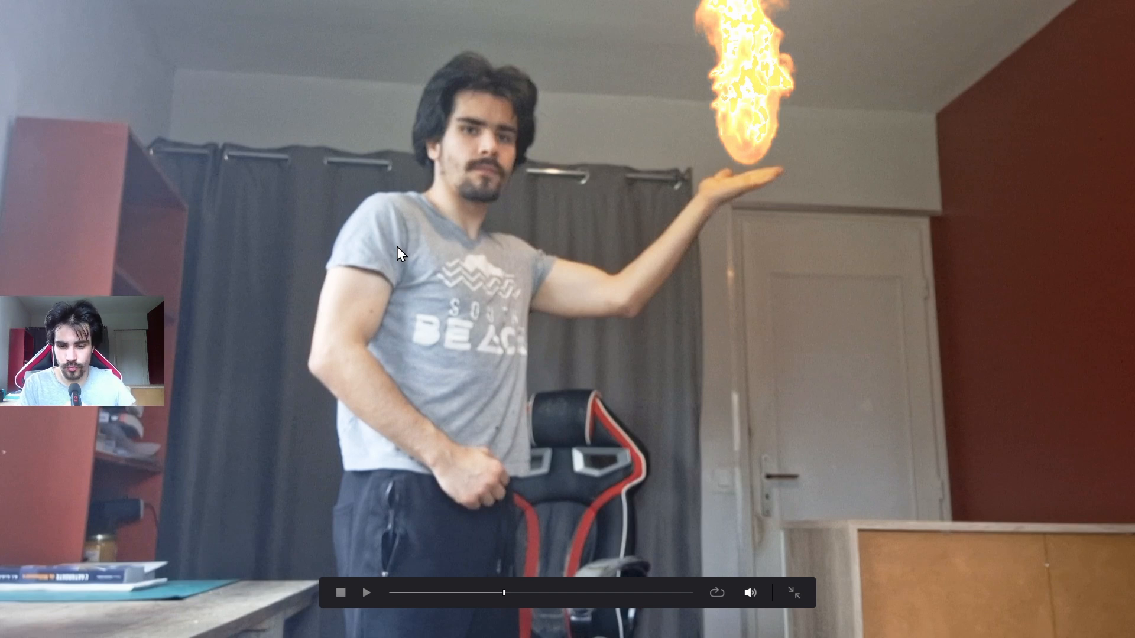
key("space")
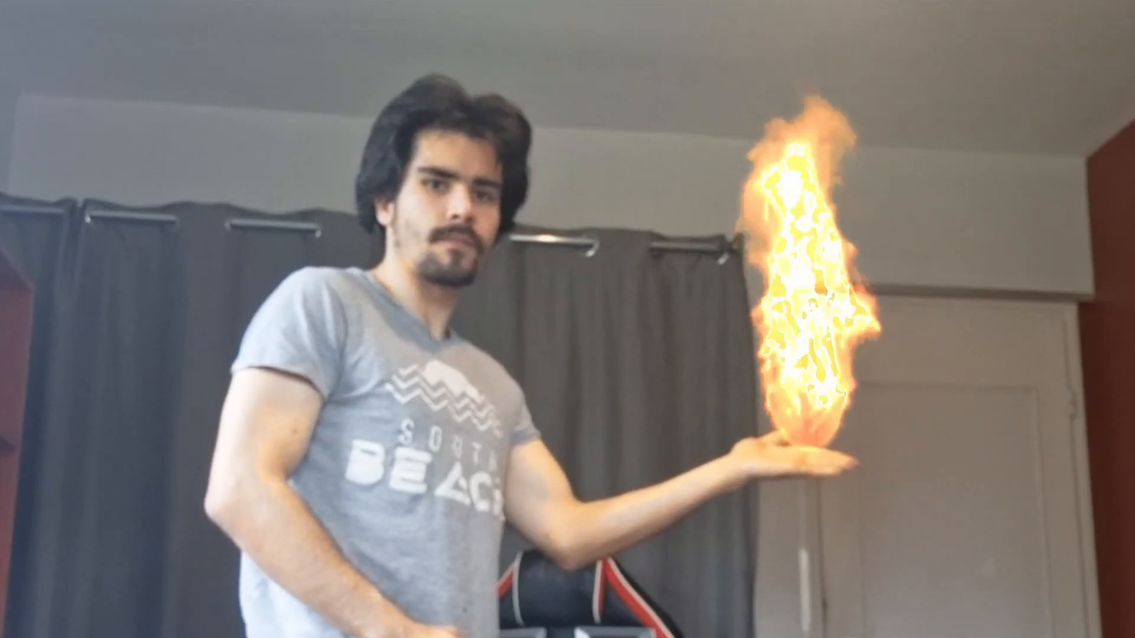